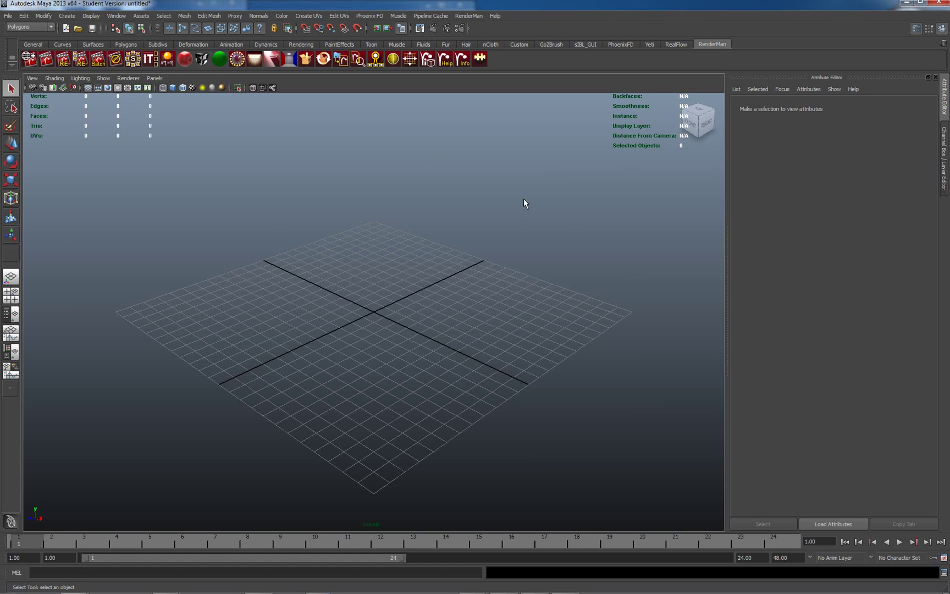
Browse the Fluids, General and RenderMan shelves, then bring the foggy forest reference photo into view.
click(422, 44)
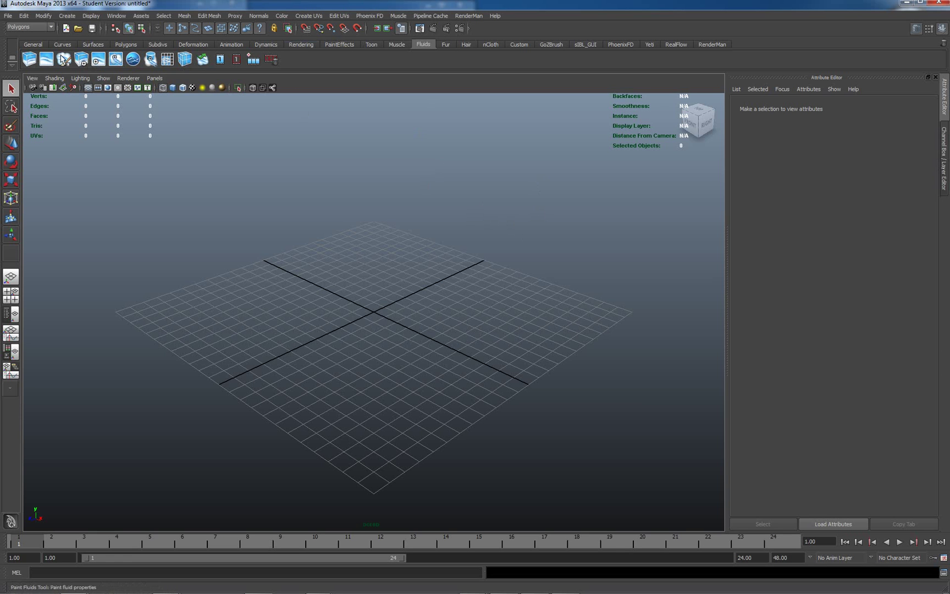
click(34, 46)
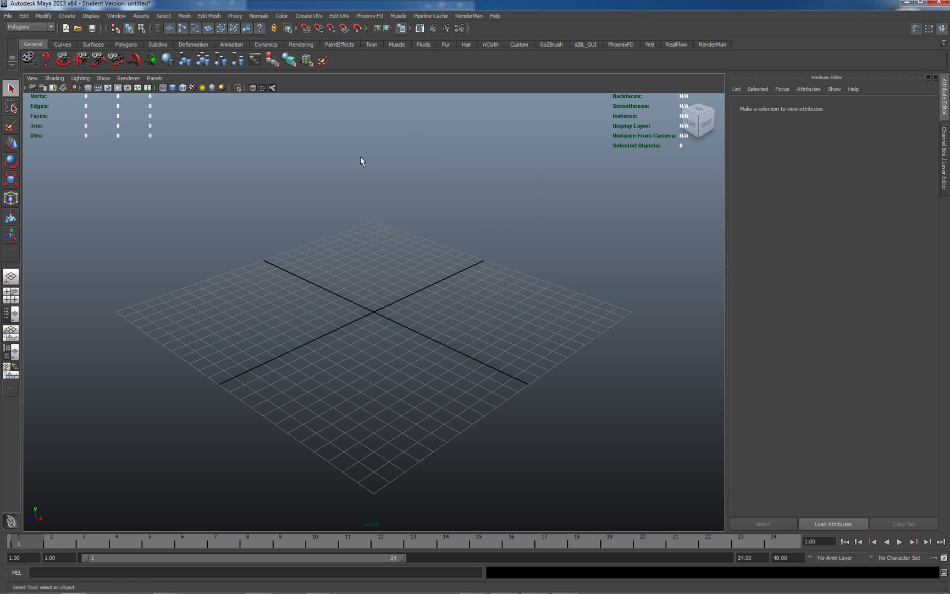
click(711, 45)
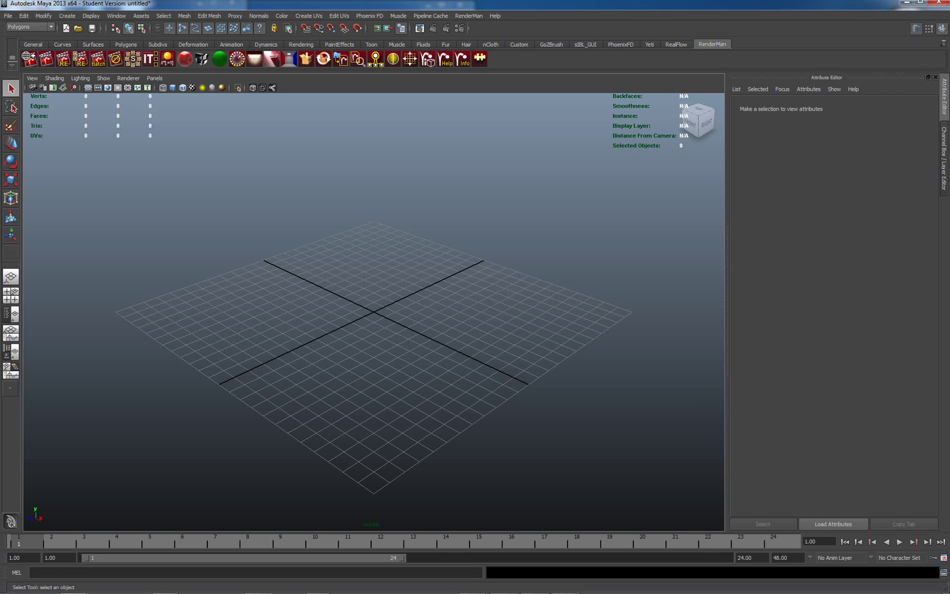
drag(949, 65, 527, 31)
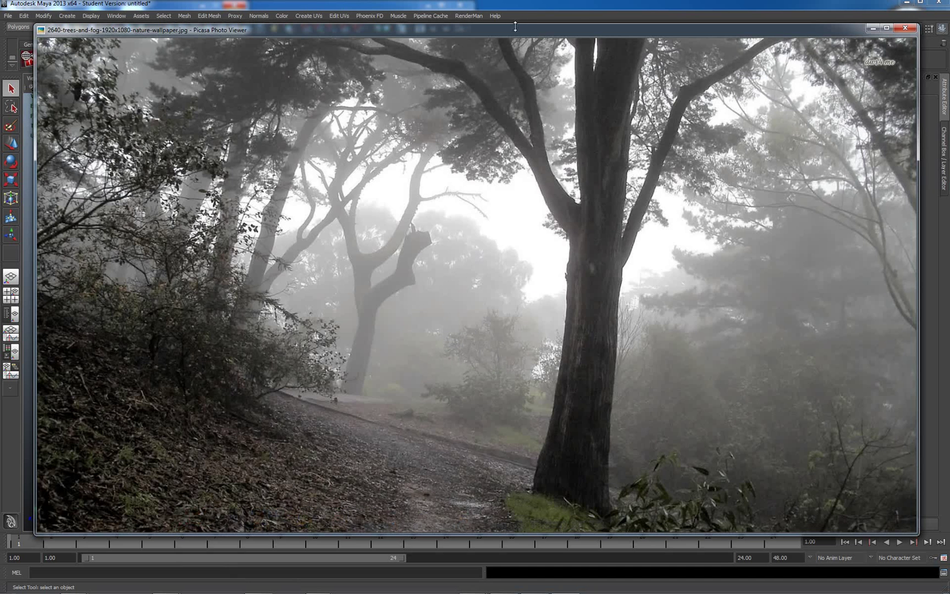
Move the foggy forest photo viewer aside to reveal the empty Maya scene.
drag(503, 31, 949, 88)
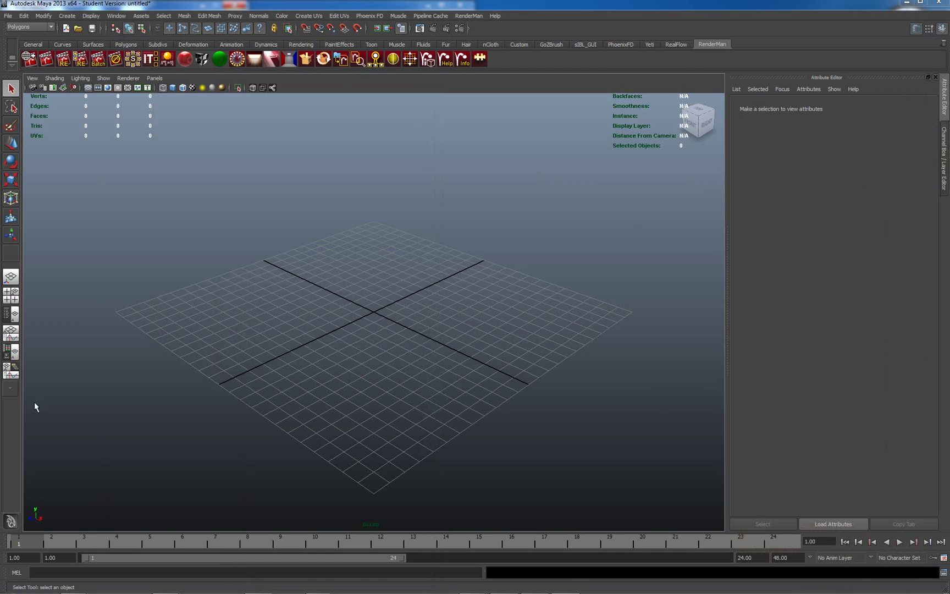
mouse_move(410, 592)
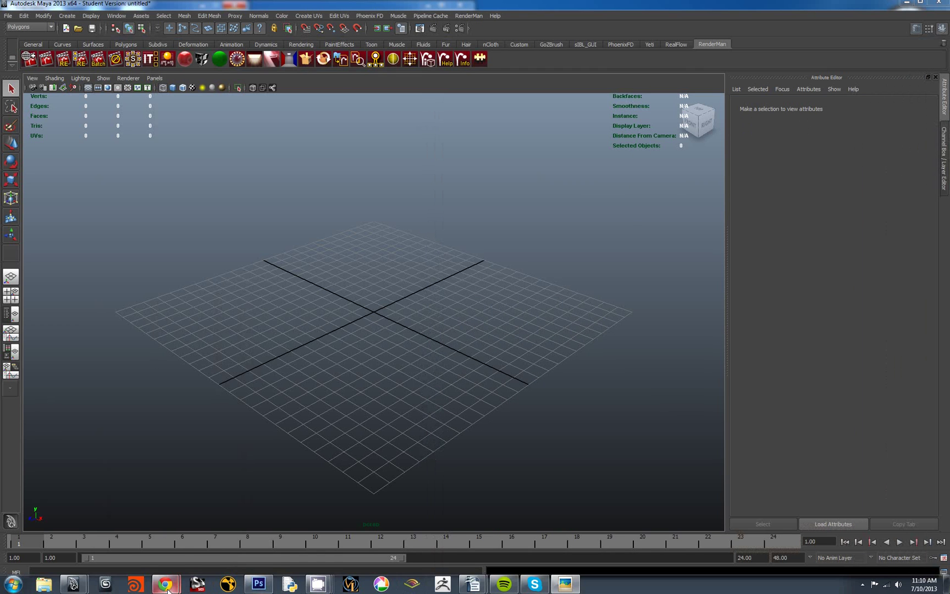
click(145, 537)
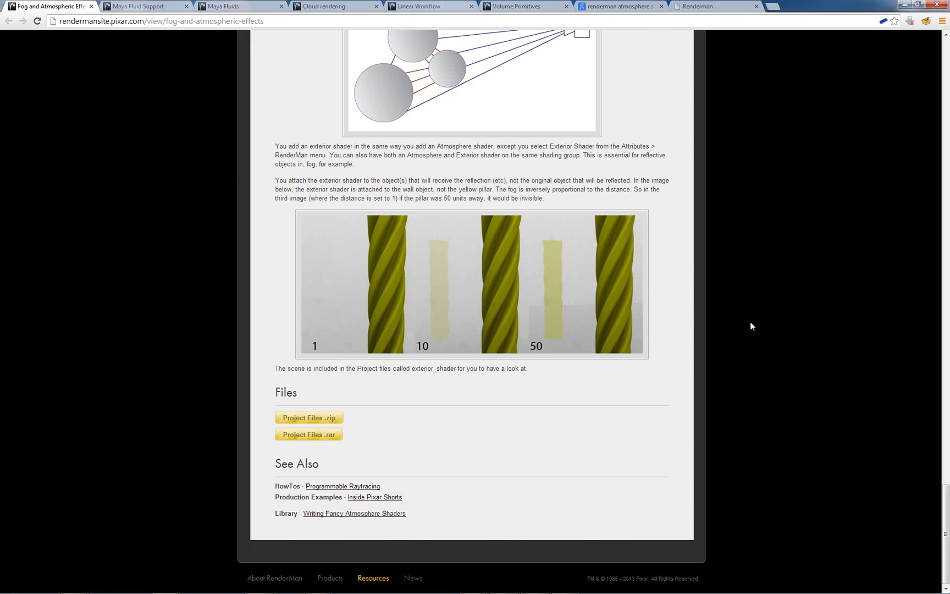
drag(947, 530, 944, 70)
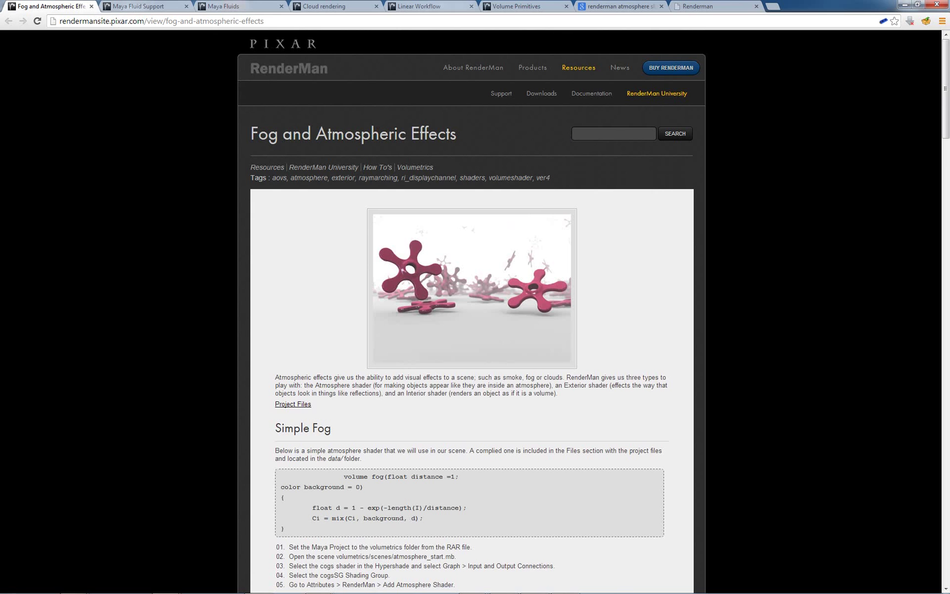
scroll(940, 204, down, 3)
drag(946, 118, 925, 545)
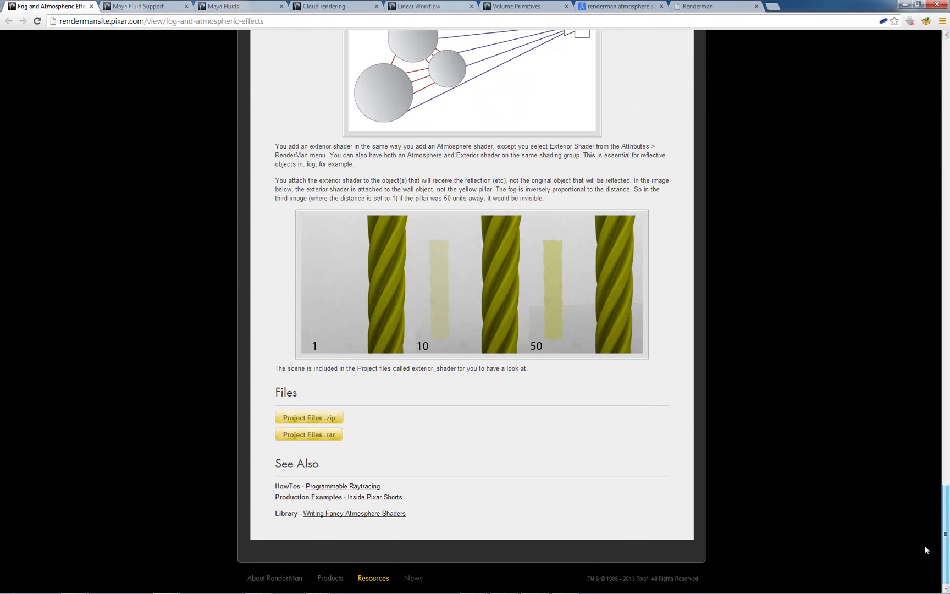
Open atmosphere_start.mb without saving the untitled scene, then switch to the Outliner/Persp layout.
click(903, 5)
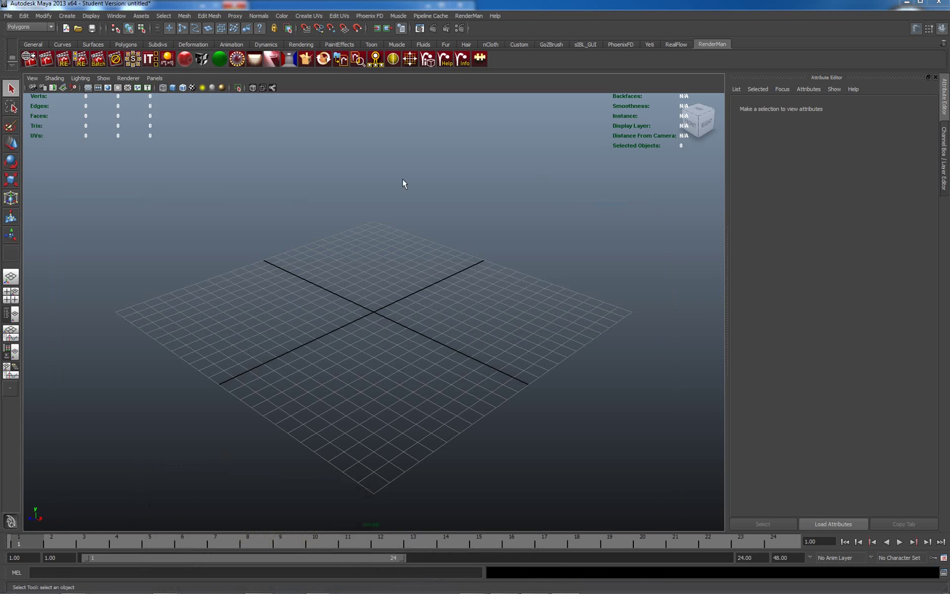
click(8, 16)
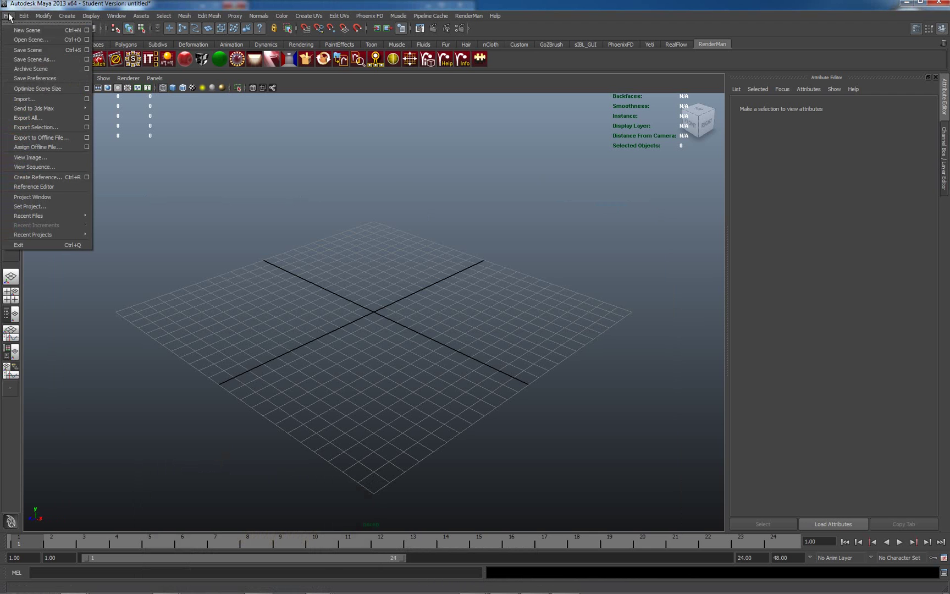
click(31, 39)
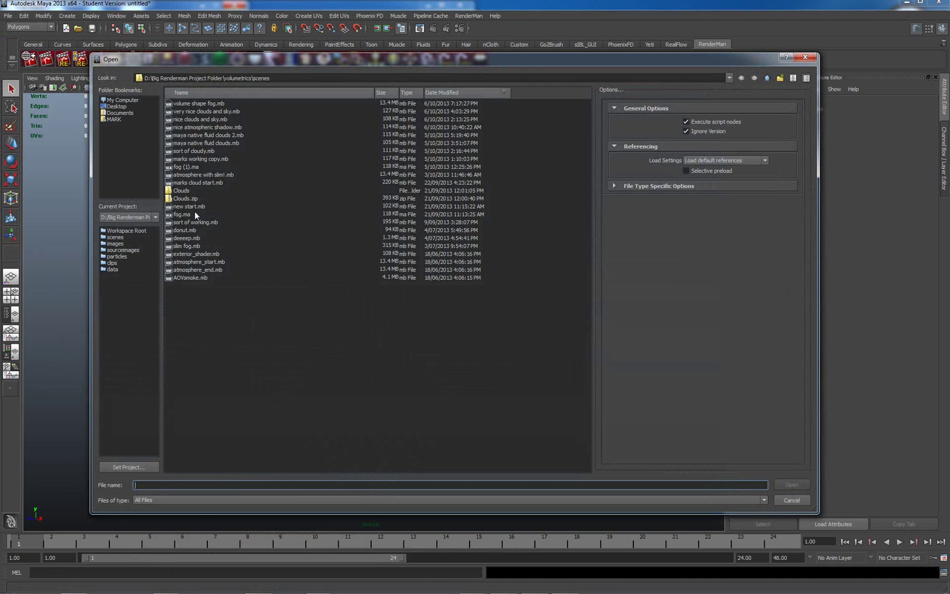
click(191, 264)
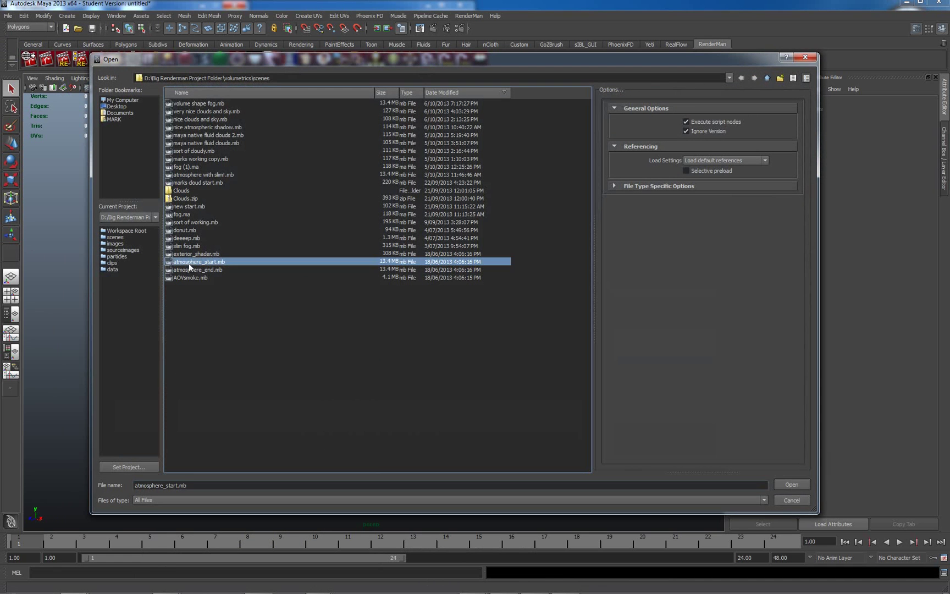
click(790, 485)
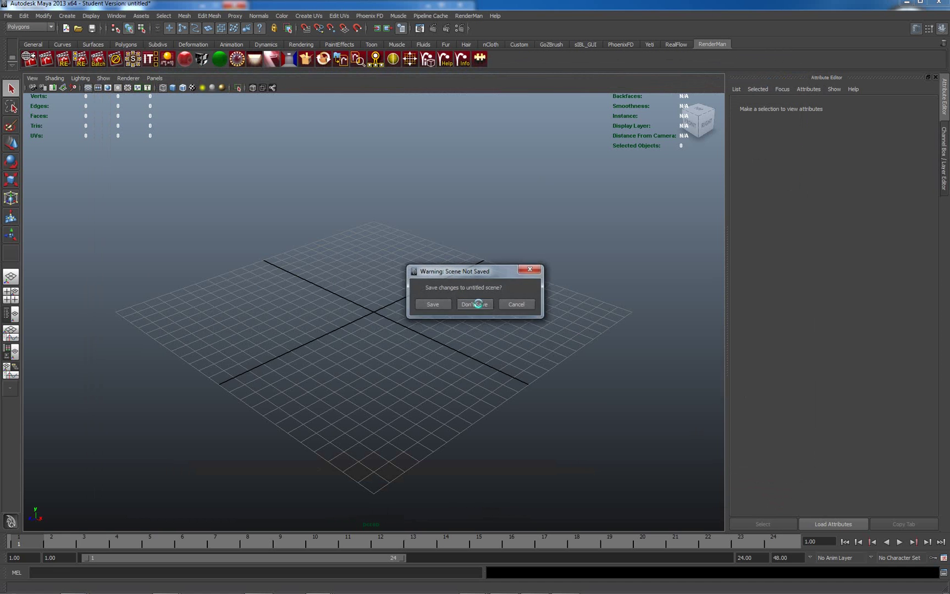
click(474, 304)
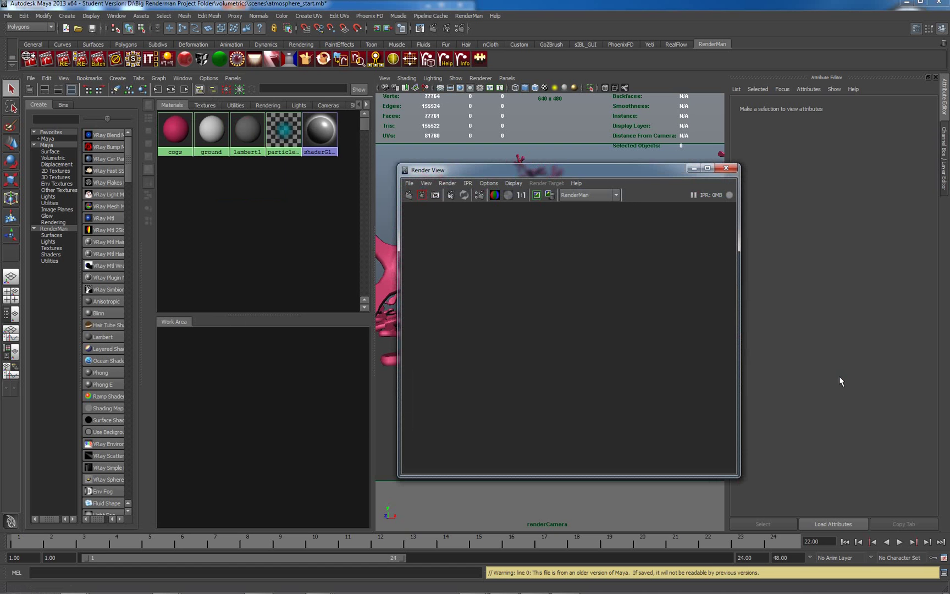
click(725, 169)
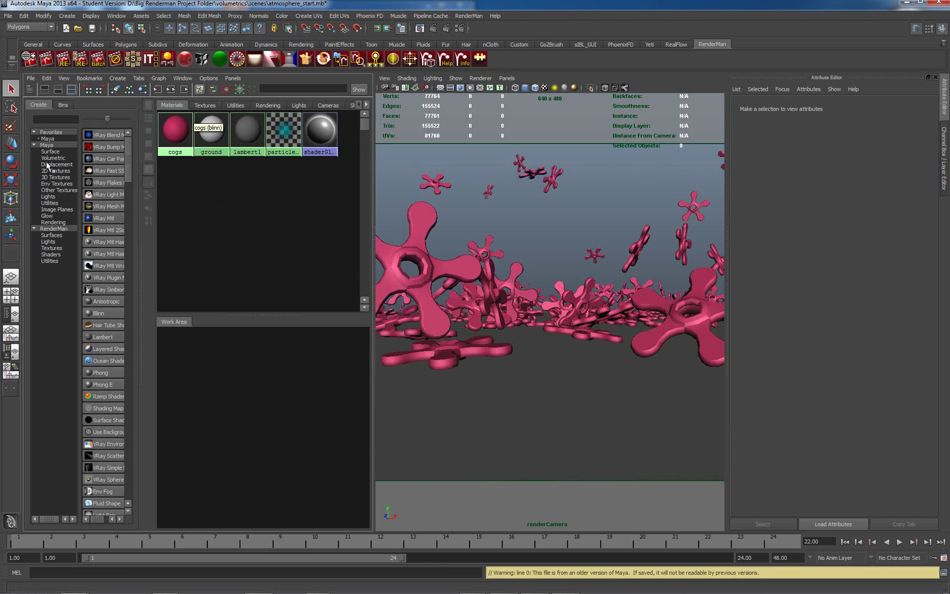
click(11, 315)
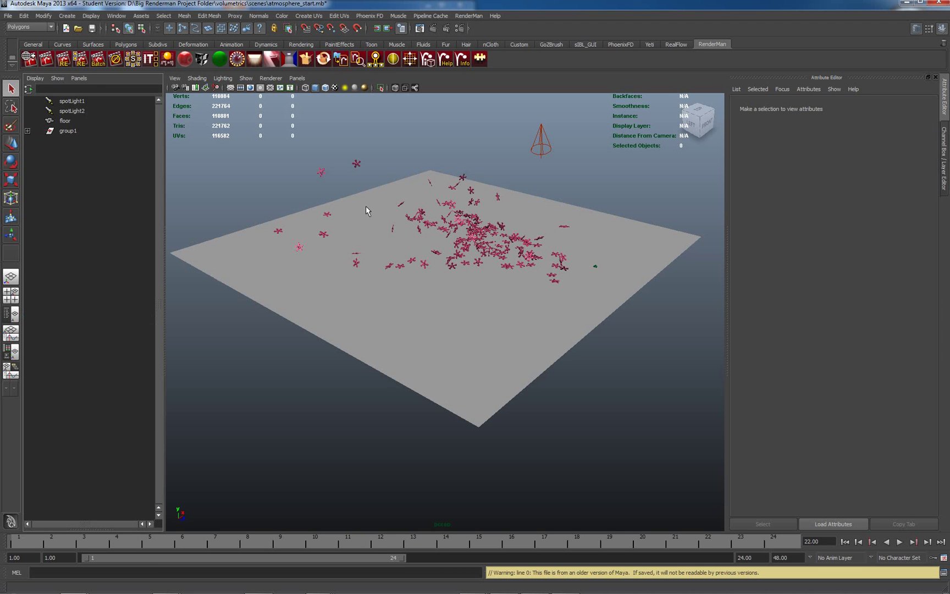
Delete spotLight1 and spotLight2 from the scene.
click(84, 102)
click(81, 112)
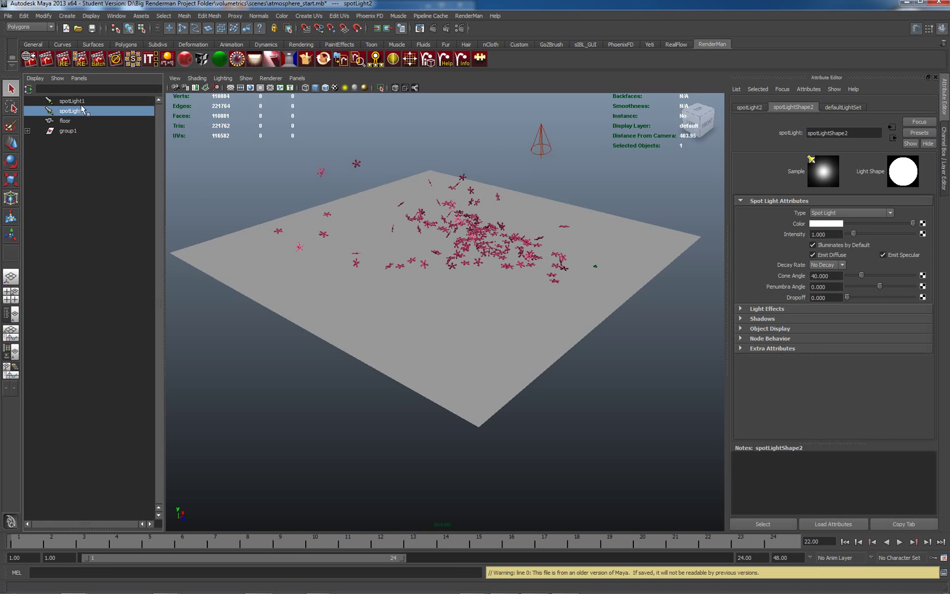
click(77, 102)
key(Delete)
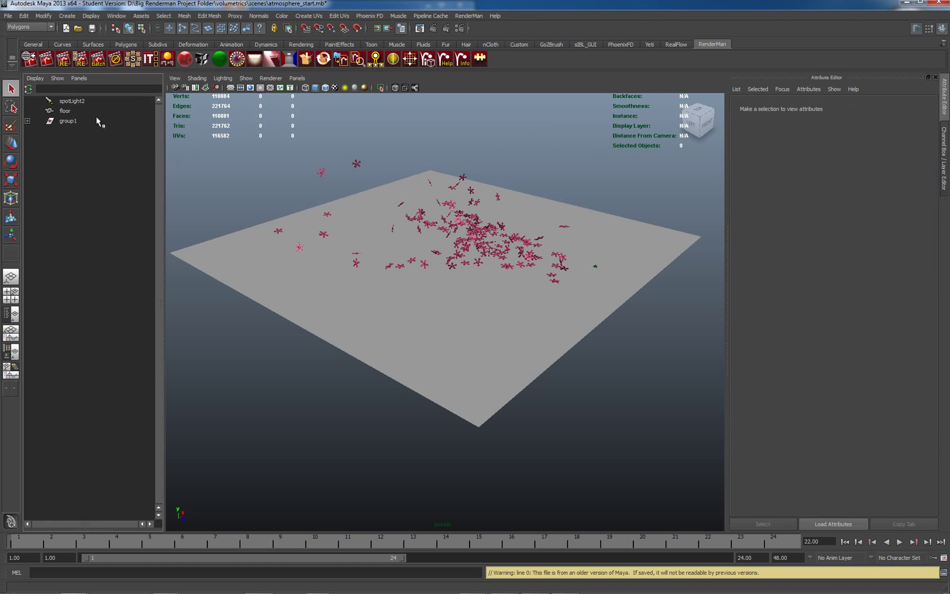
click(61, 100)
key(Delete)
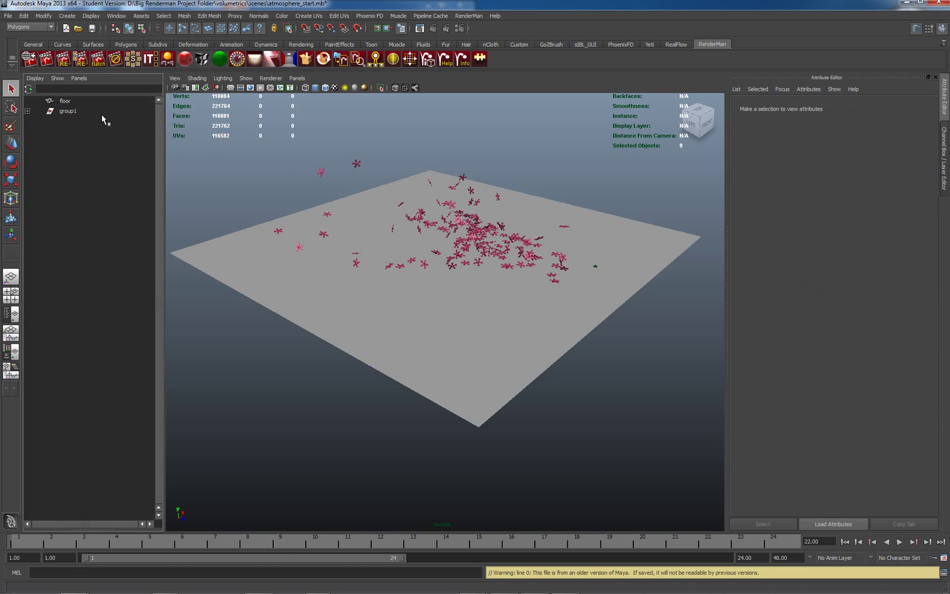
Give the floor an RMSMatte RenderMan shader, then select group1 holding the cogs.
click(27, 111)
click(280, 283)
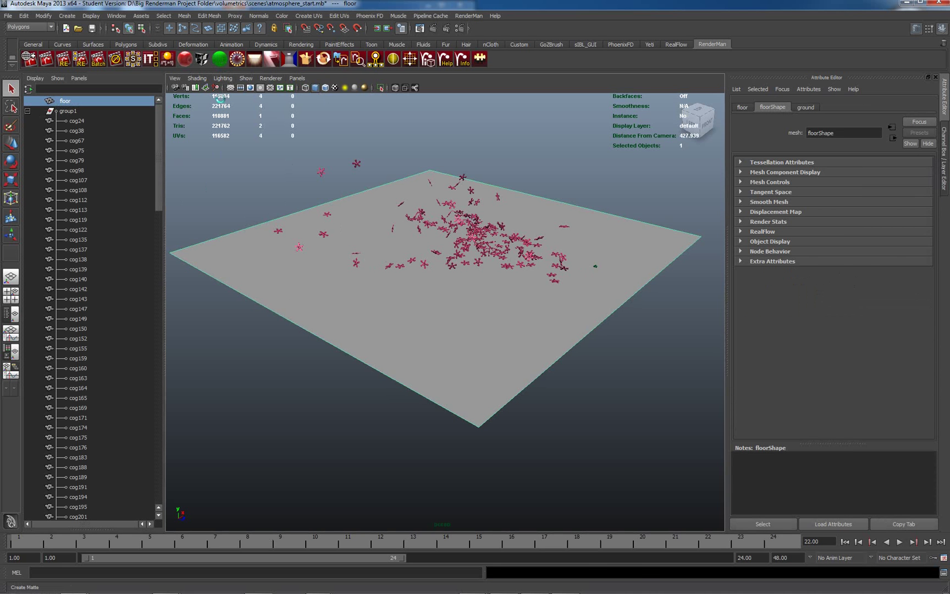
click(219, 58)
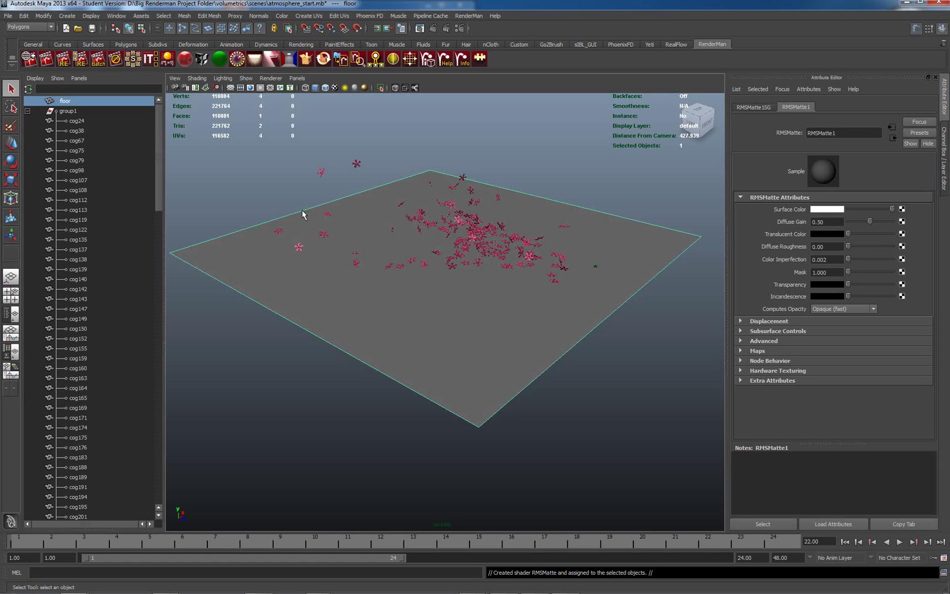
click(357, 165)
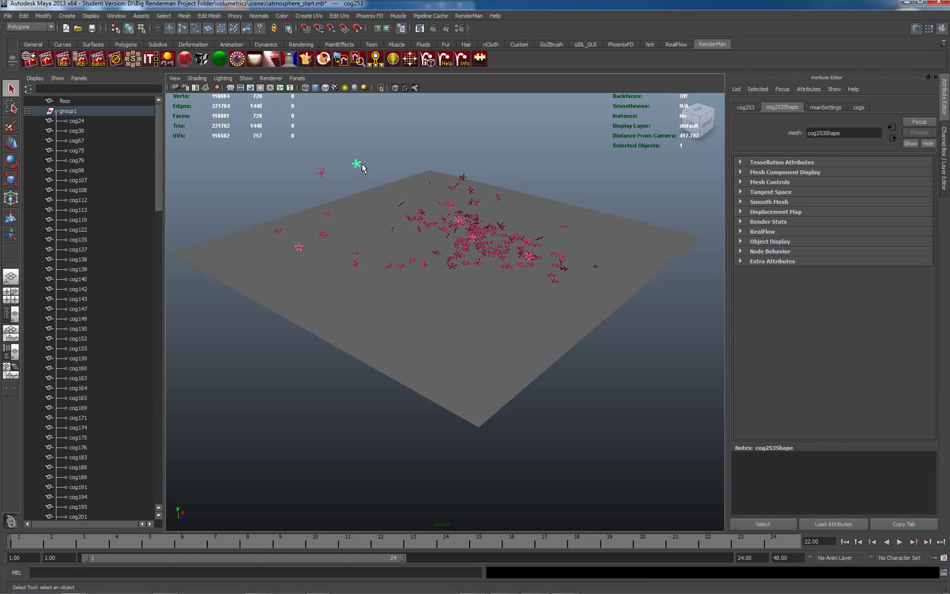
click(78, 102)
scroll(156, 148, down, 1)
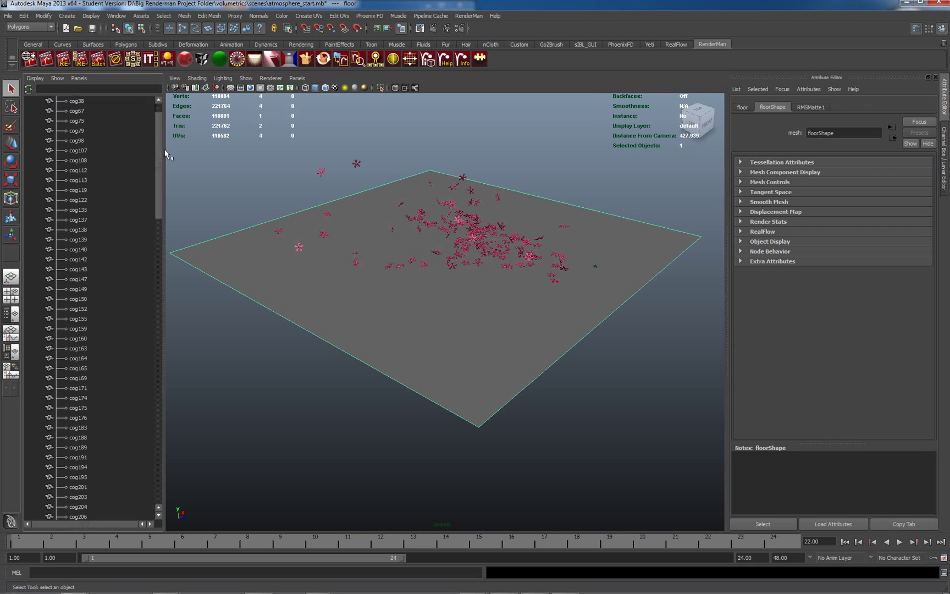
drag(164, 135, 166, 127)
scroll(157, 118, up, 1)
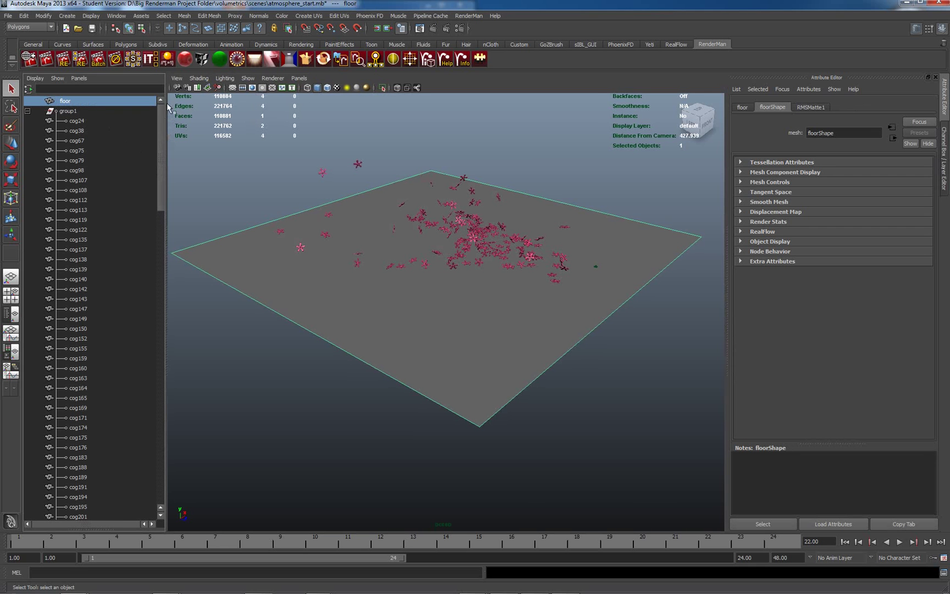
click(78, 110)
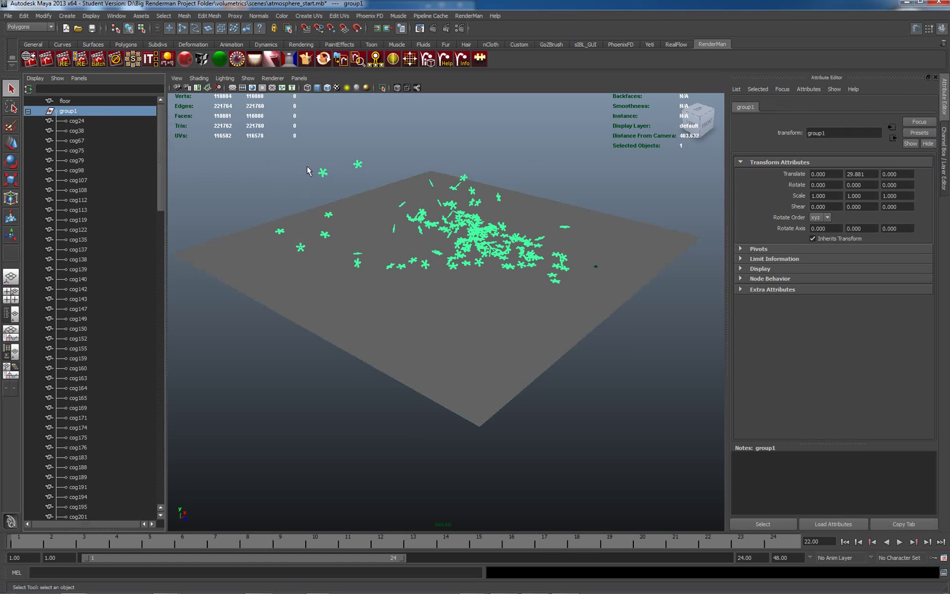
In Slim, create a new palette and add a GPSurface material to it.
click(133, 59)
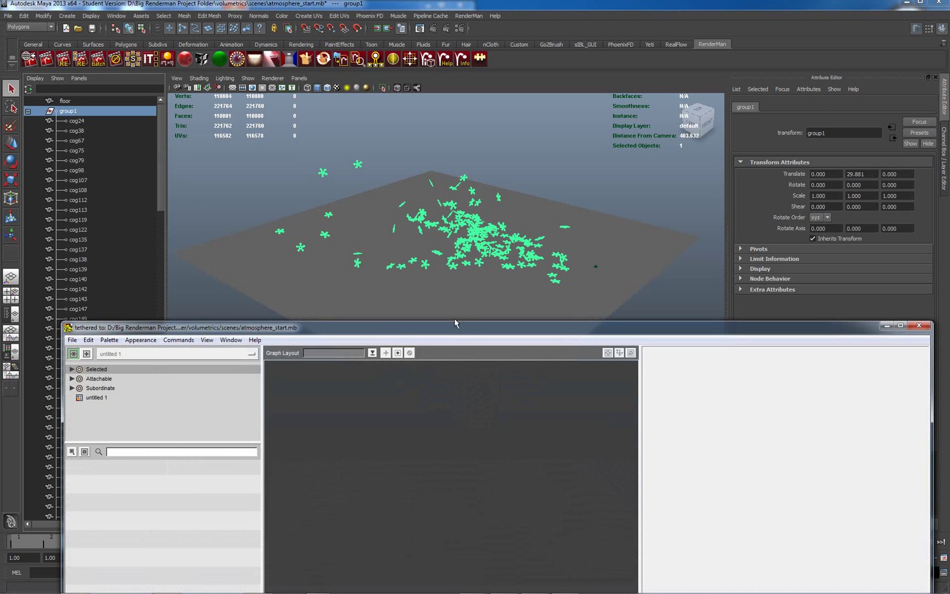
drag(454, 329, 456, 319)
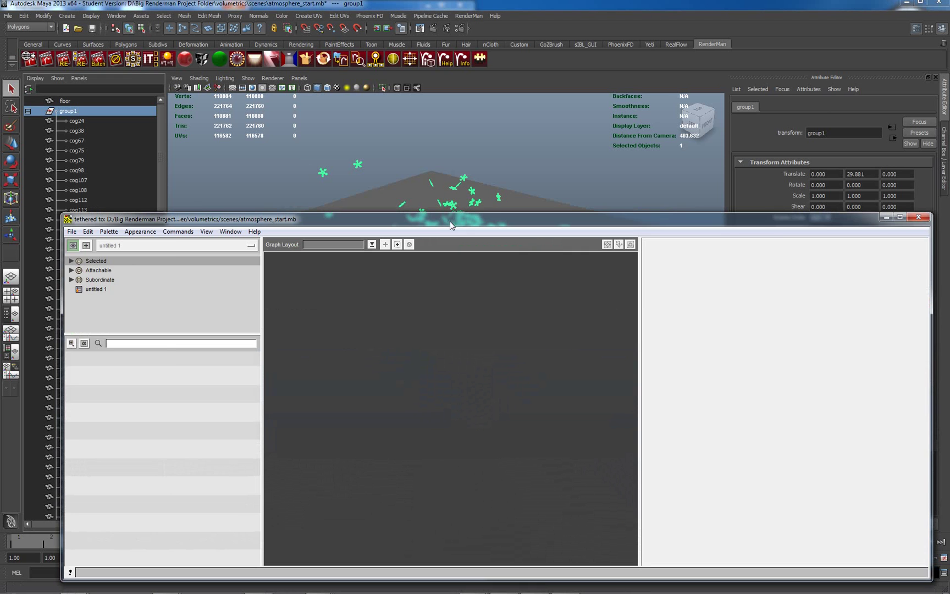
click(72, 231)
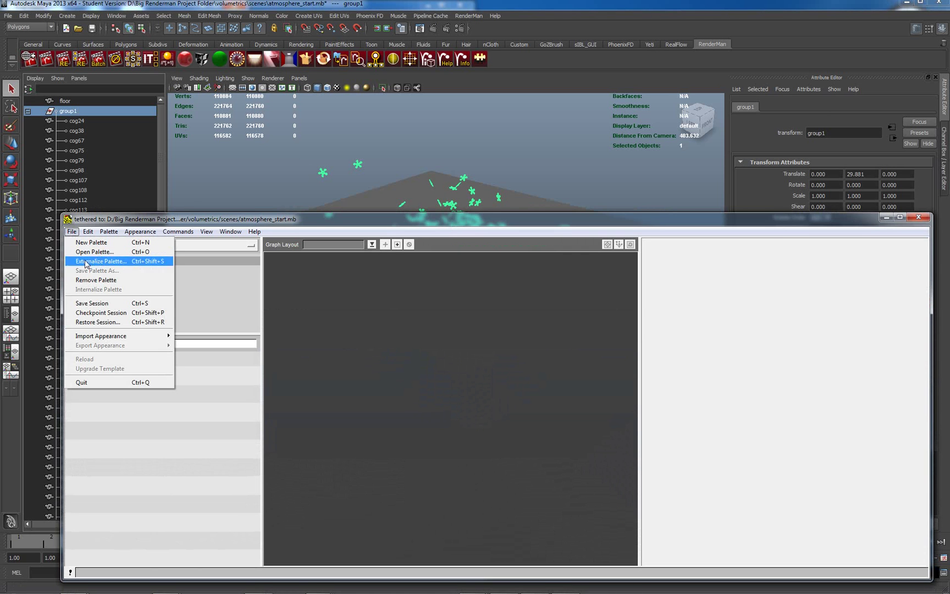
click(92, 242)
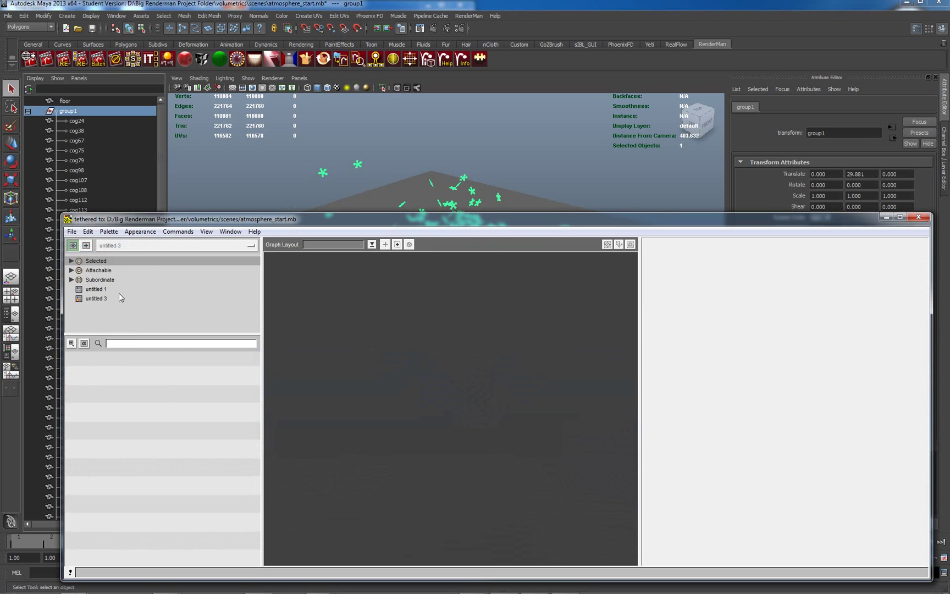
click(97, 298)
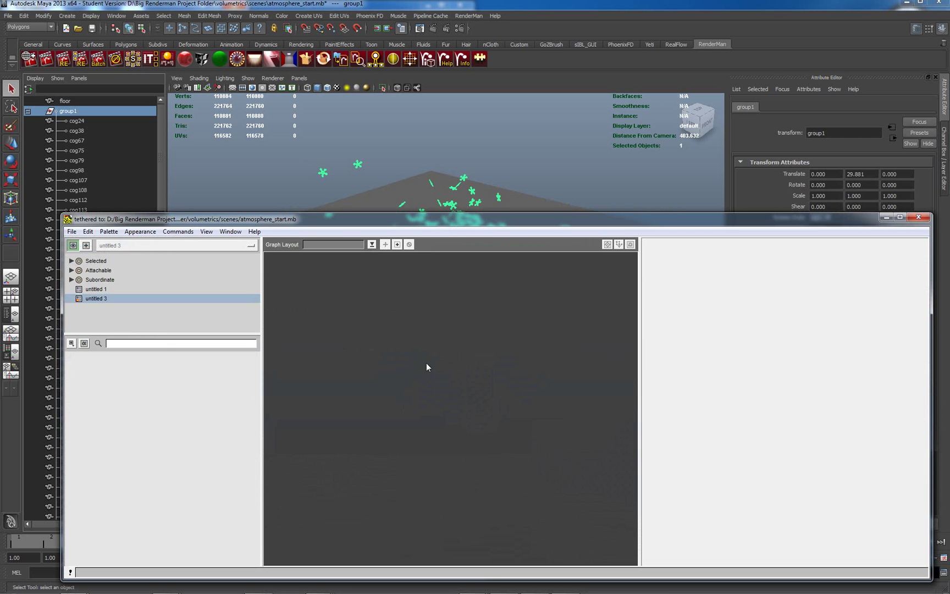
right_click(431, 368)
mouse_move(440, 390)
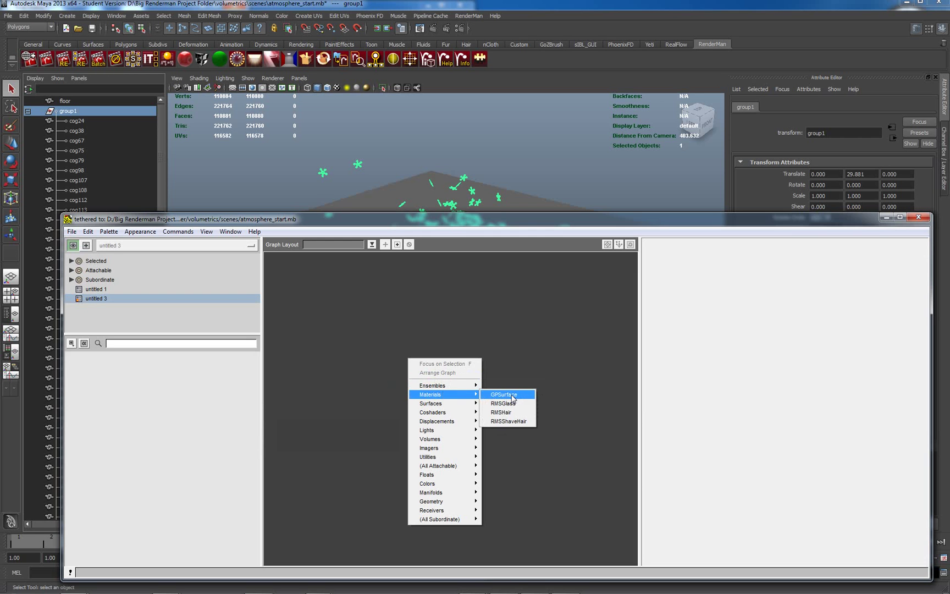
click(505, 395)
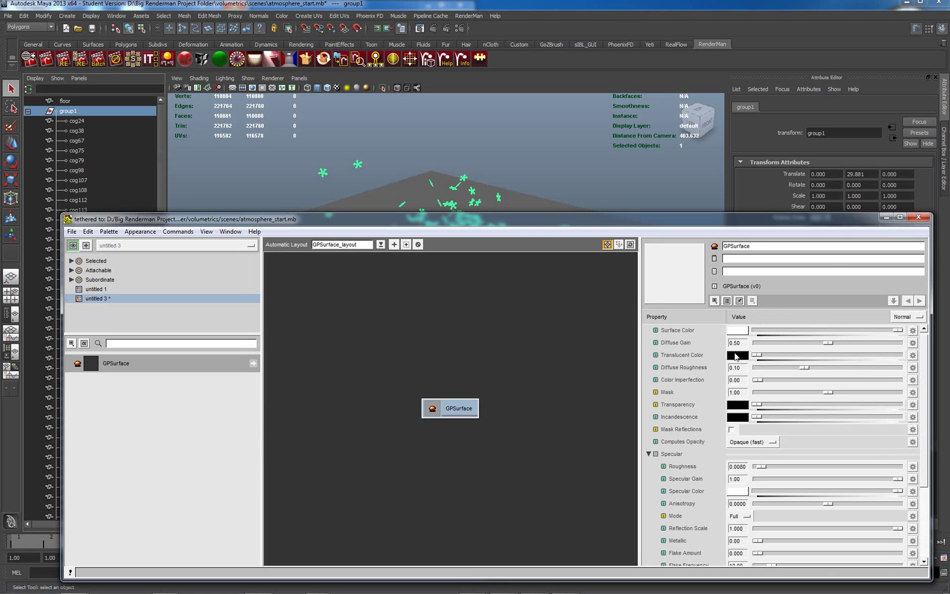
Set the GPSurface Surface Color to dark red, attach it as coshader, and minimize Slim.
click(738, 331)
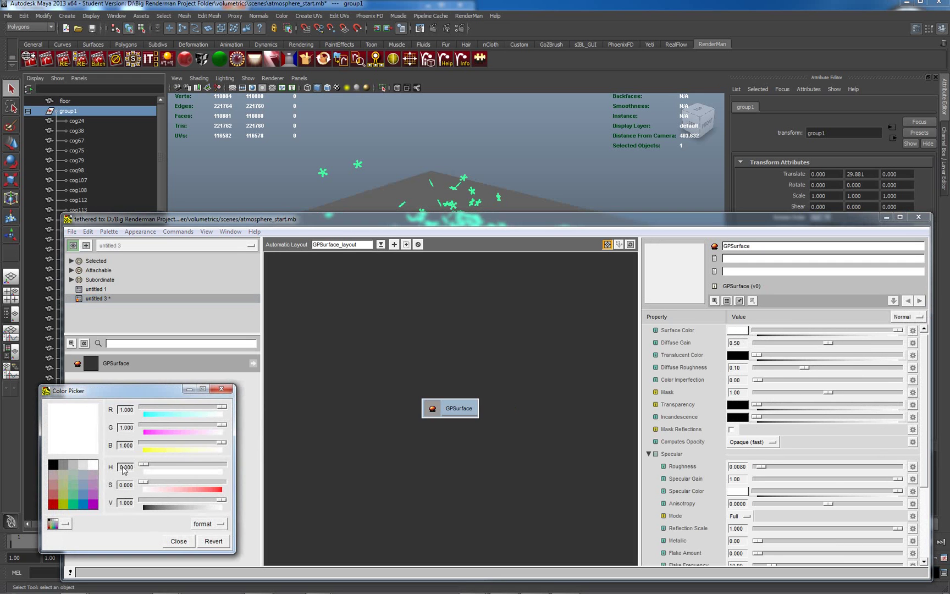
click(53, 504)
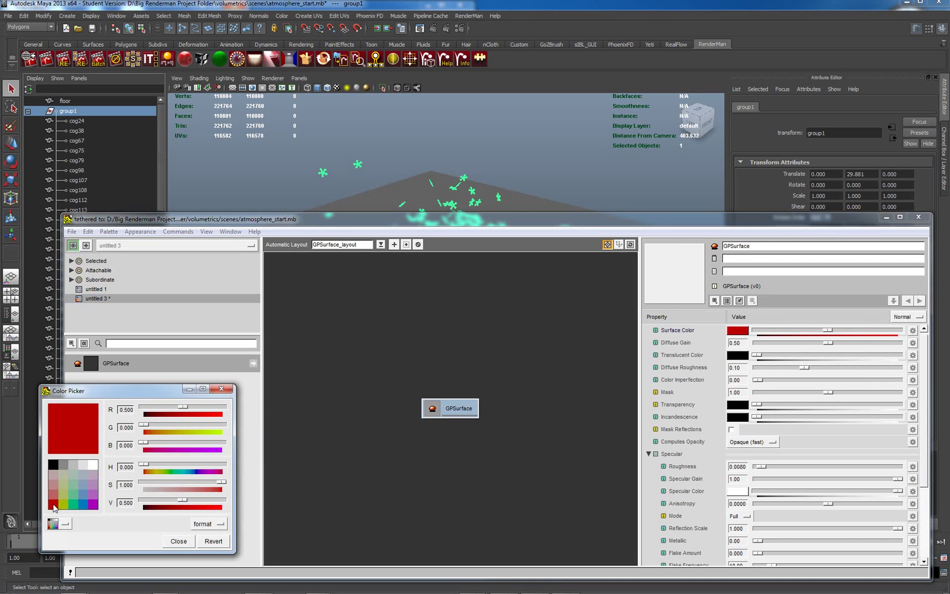
click(179, 541)
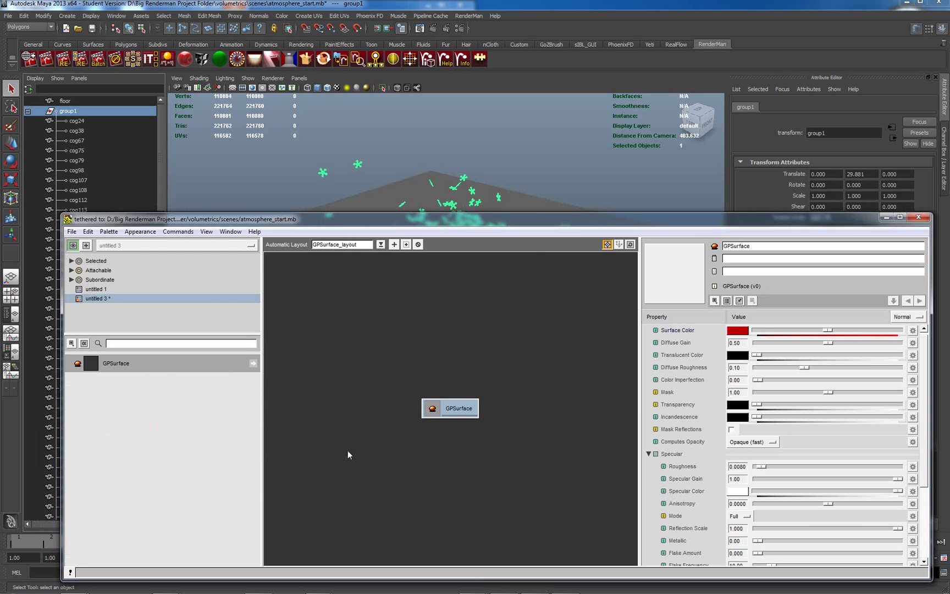
right_click(450, 413)
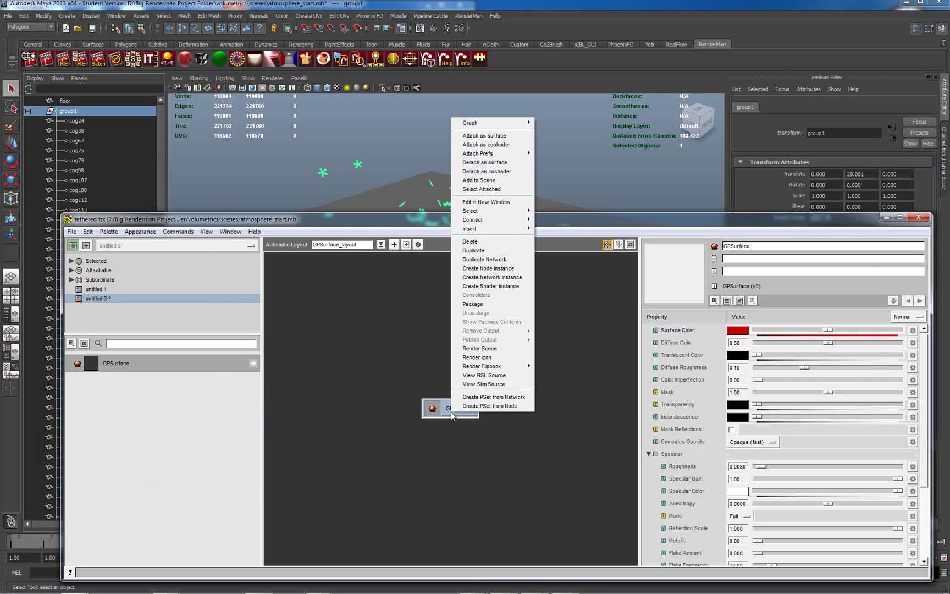
click(488, 145)
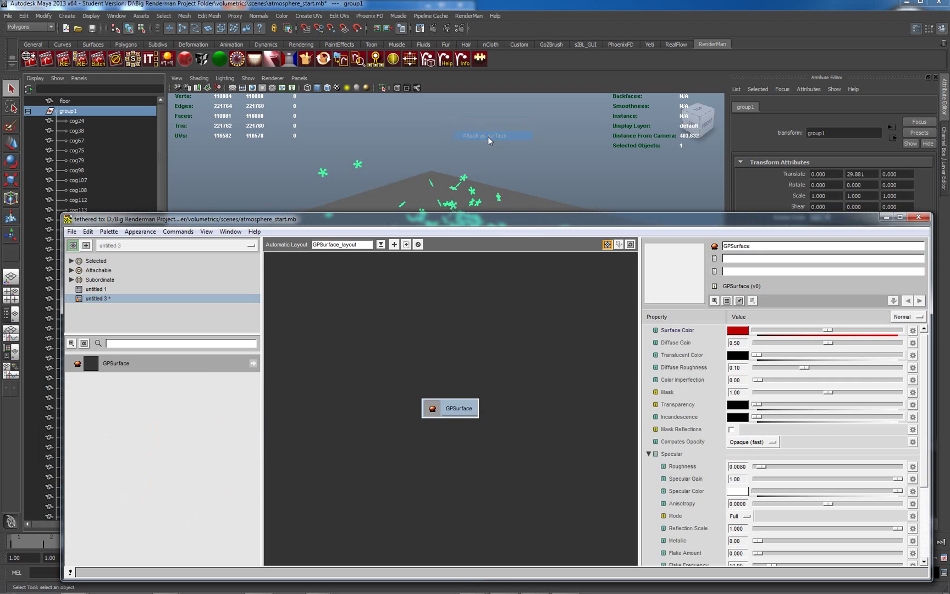
click(886, 217)
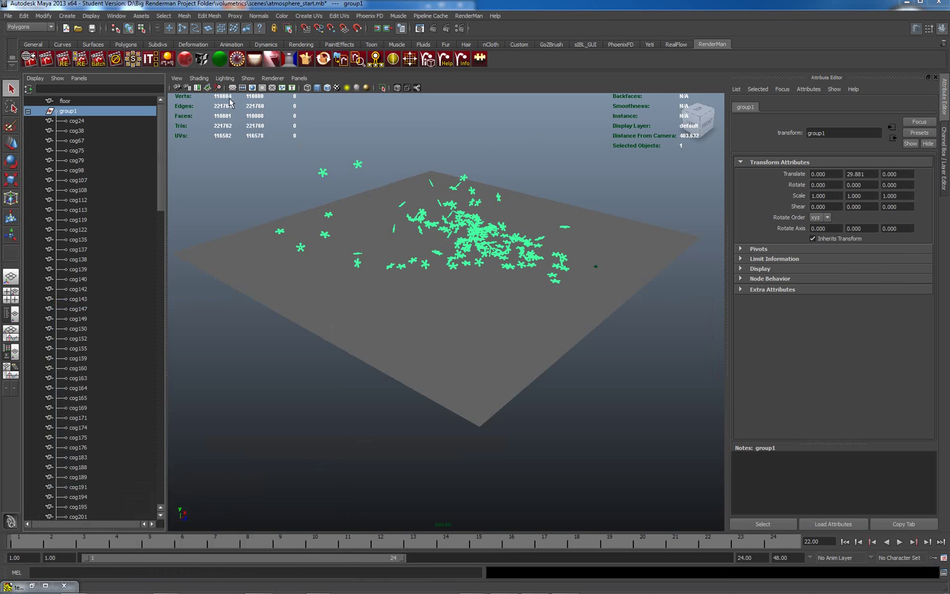
click(302, 79)
Look through renderCamera, render with RenderMan, and move the render catalog to the lower right.
mouse_move(329, 88)
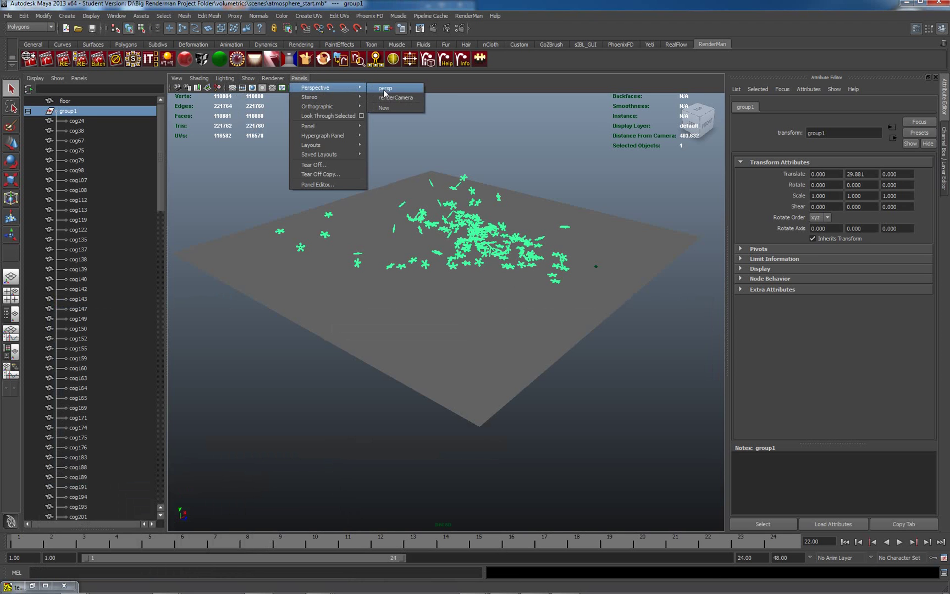
click(389, 98)
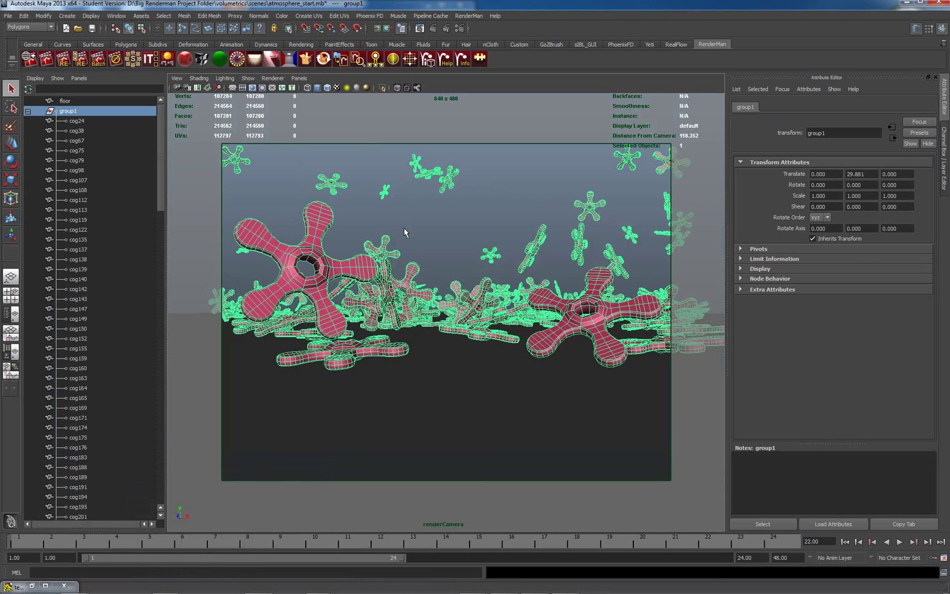
mouse_move(401, 590)
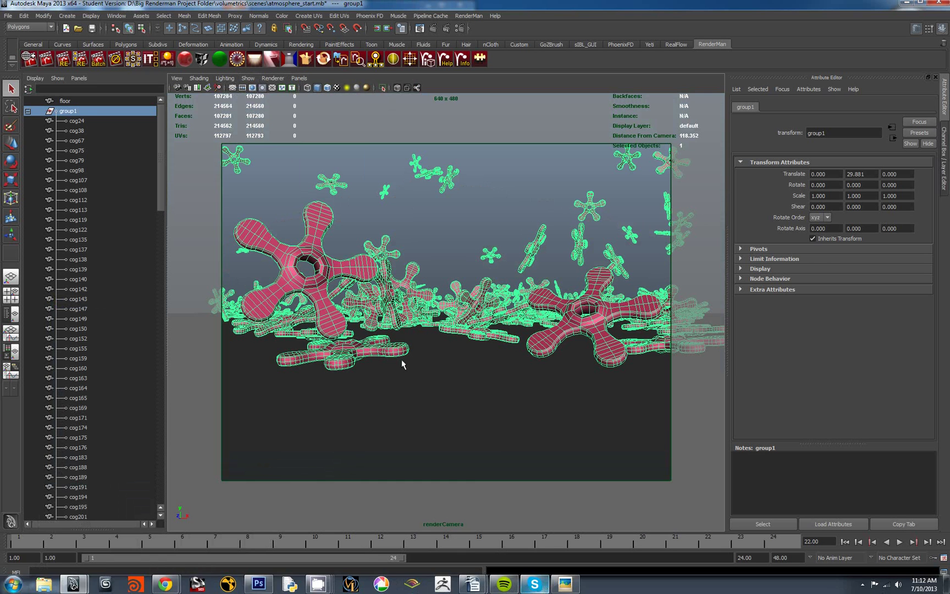
click(64, 64)
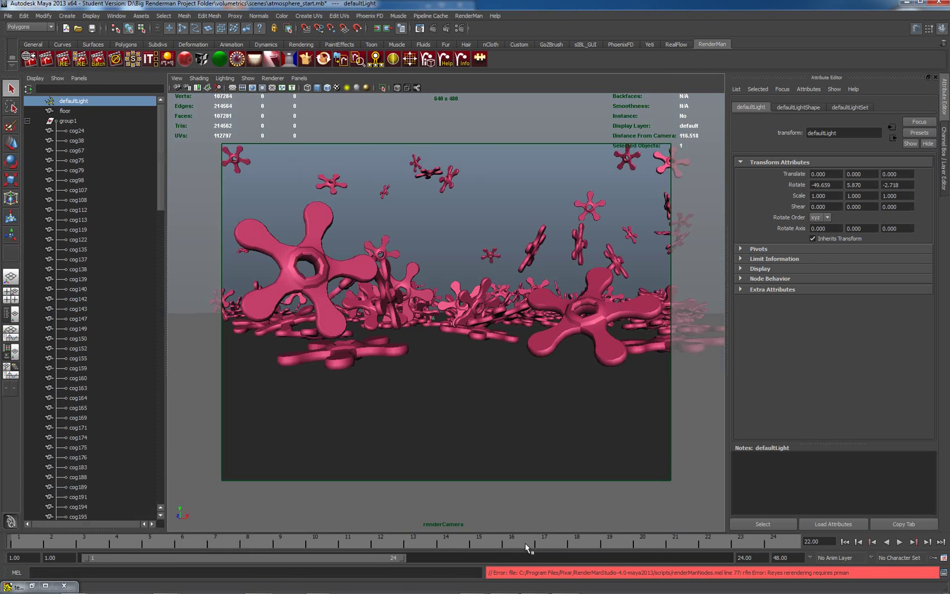
mouse_move(543, 591)
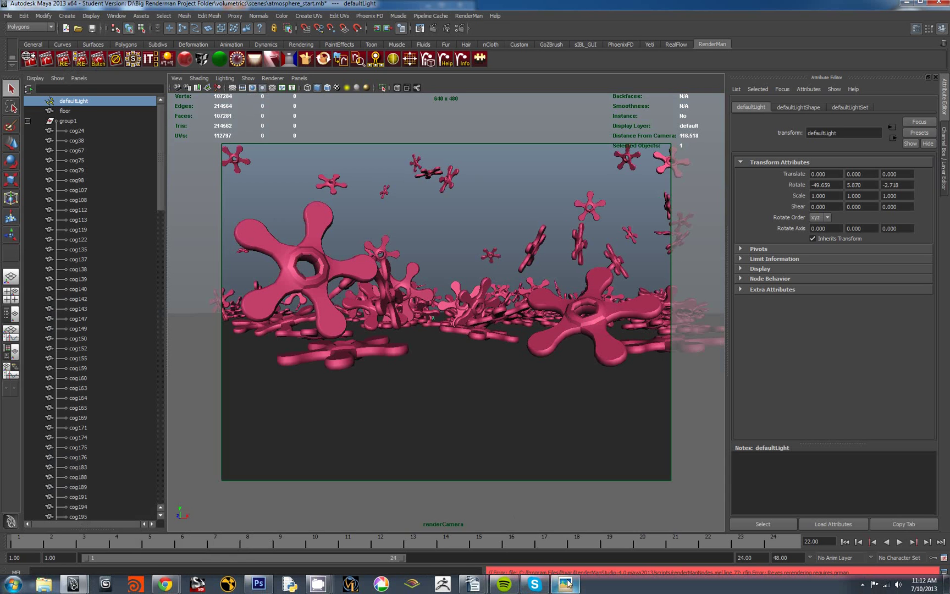
click(53, 64)
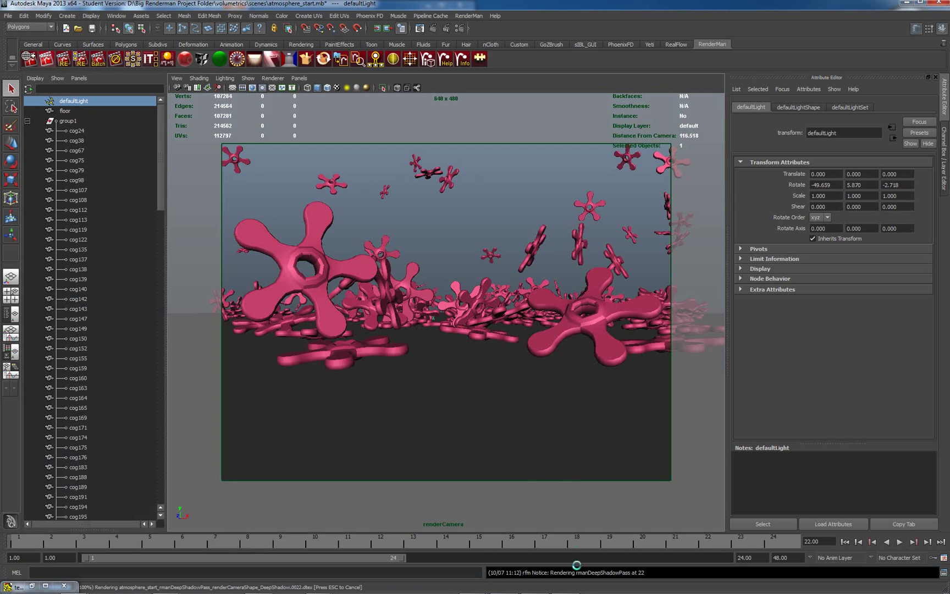
mouse_move(587, 591)
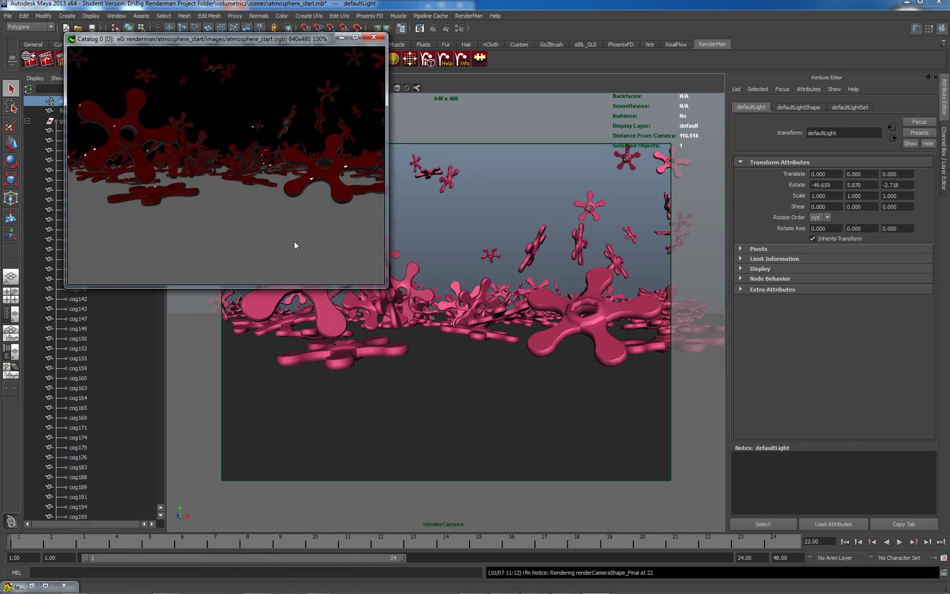
drag(307, 42, 882, 377)
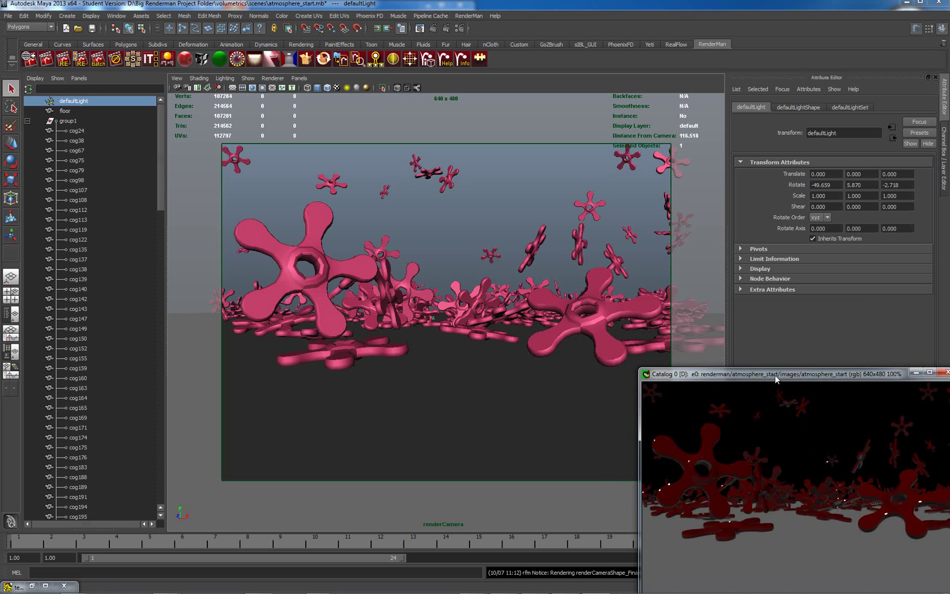
Set the renderCameraShape environment Background Color to bright blue (R 0, G 0.326, B 1.0).
drag(775, 375, 753, 353)
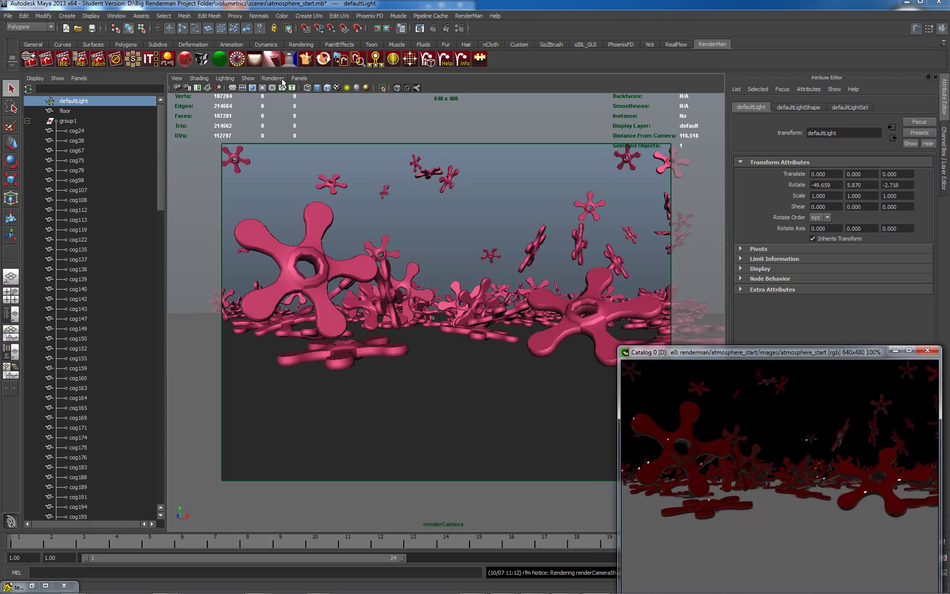
click(179, 81)
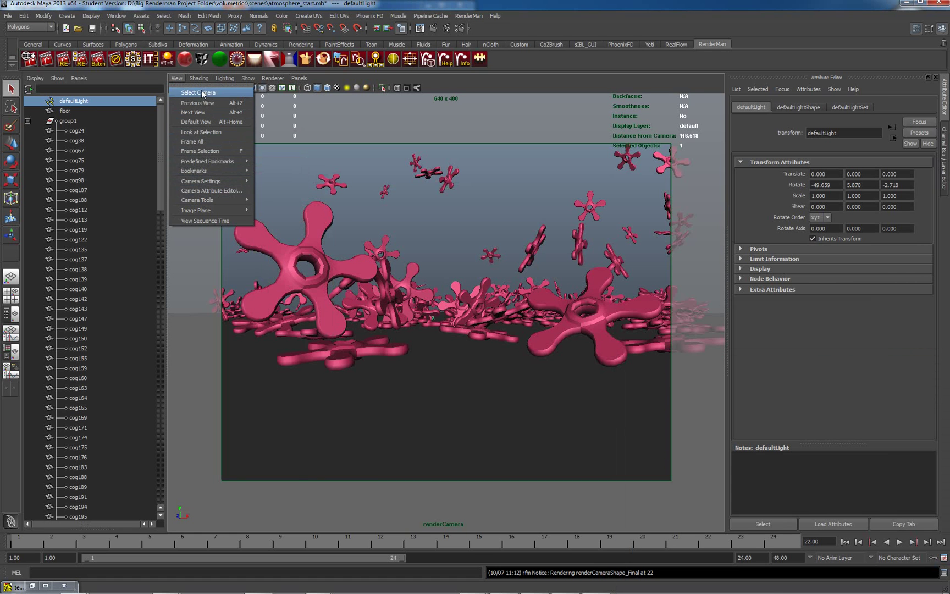
click(223, 93)
click(857, 108)
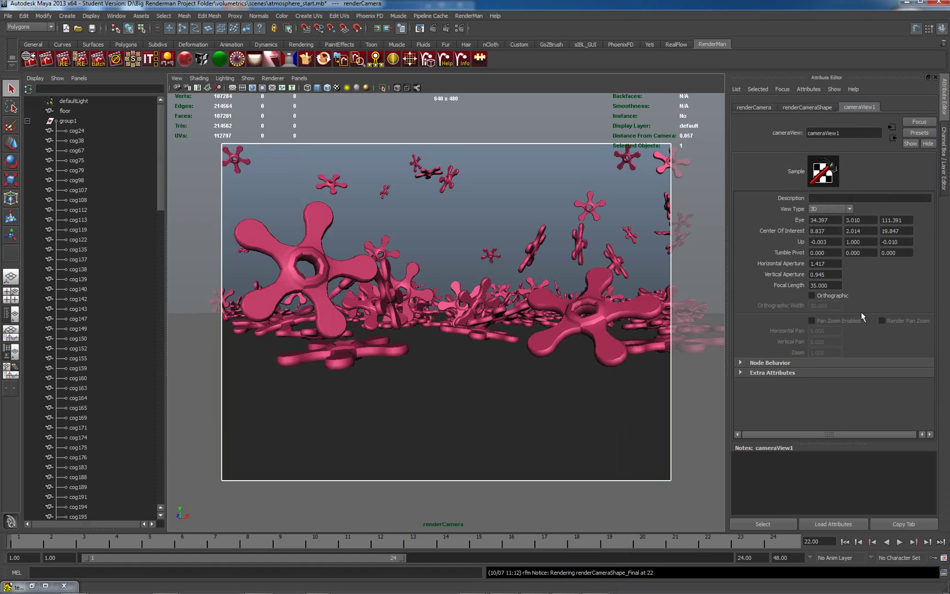
click(811, 108)
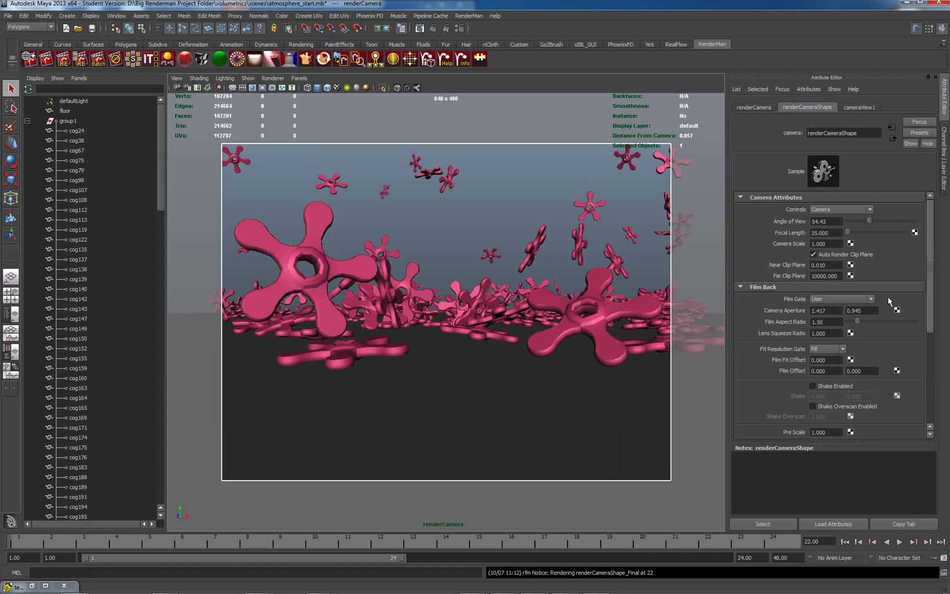
scroll(933, 318, down, 5)
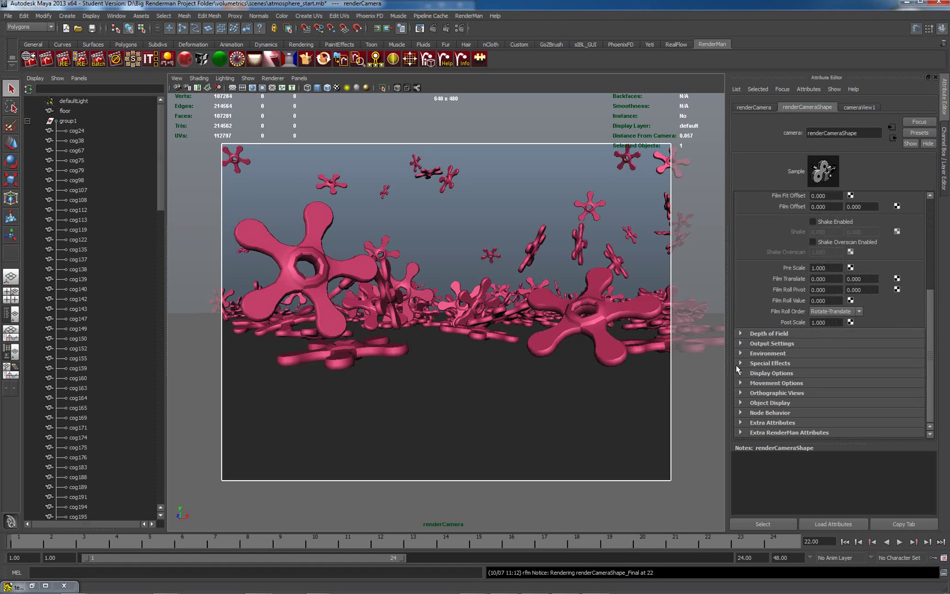
click(742, 353)
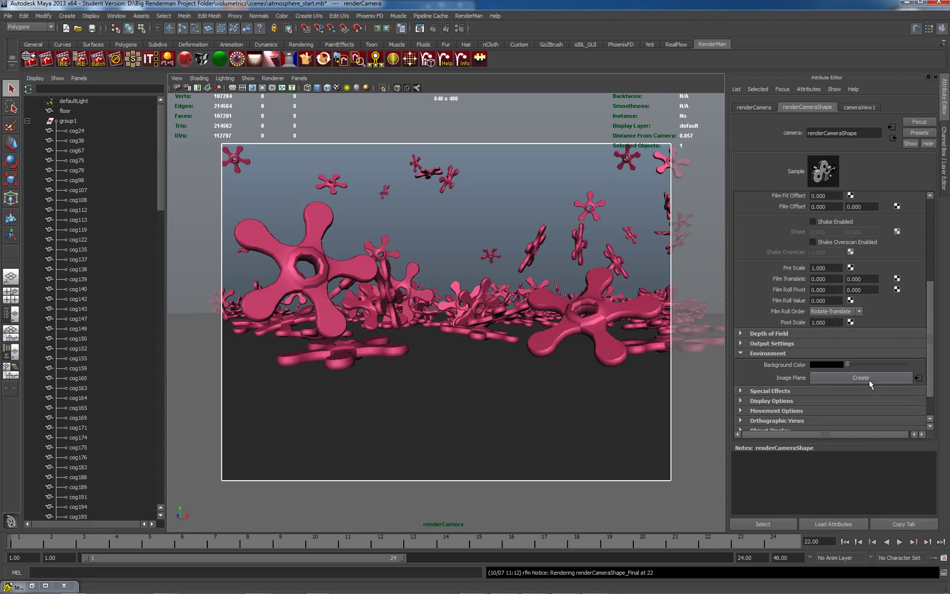
click(834, 364)
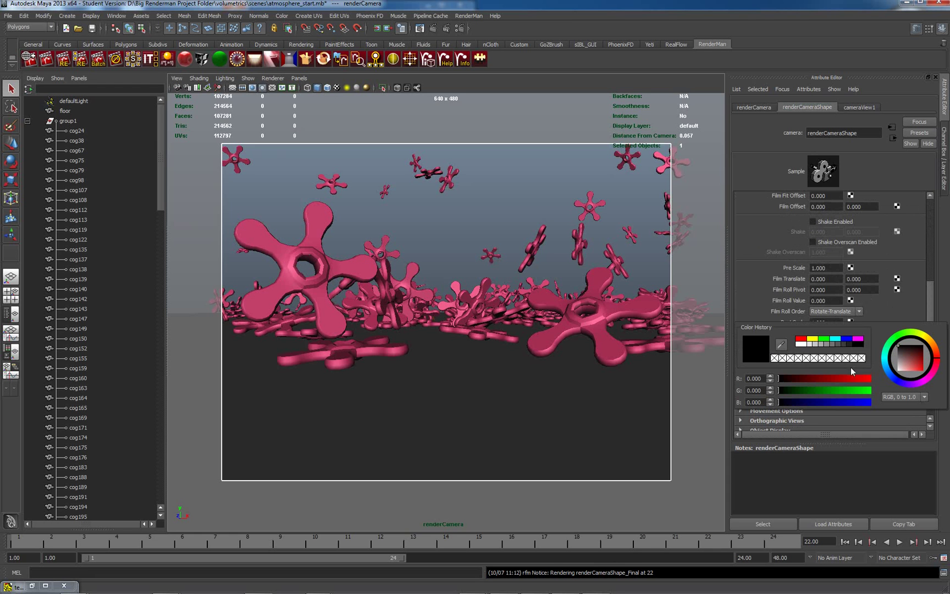
click(847, 339)
drag(865, 394, 811, 389)
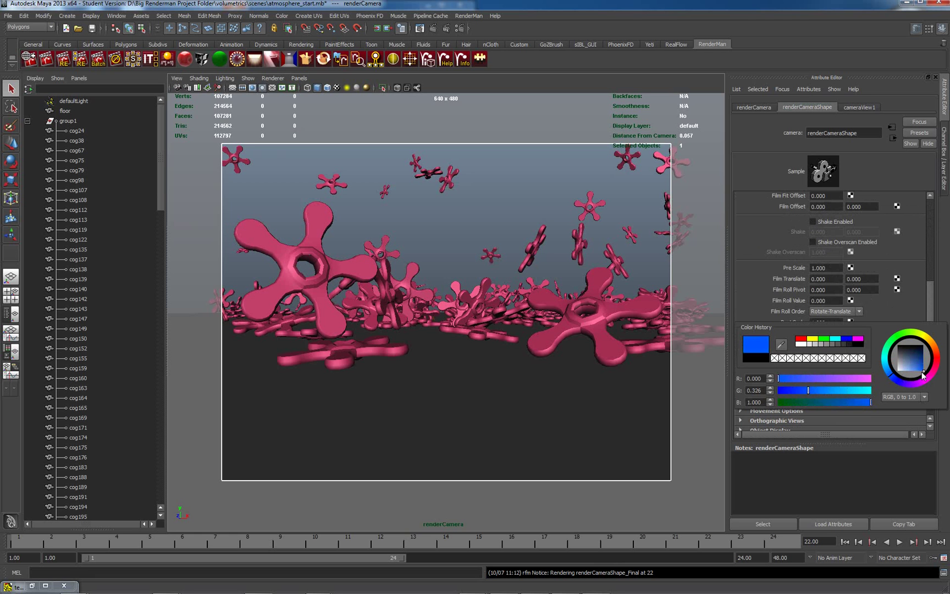
drag(924, 374, 919, 373)
Make the render catalog window Always on Top and re-render the cogs against blue.
click(595, 584)
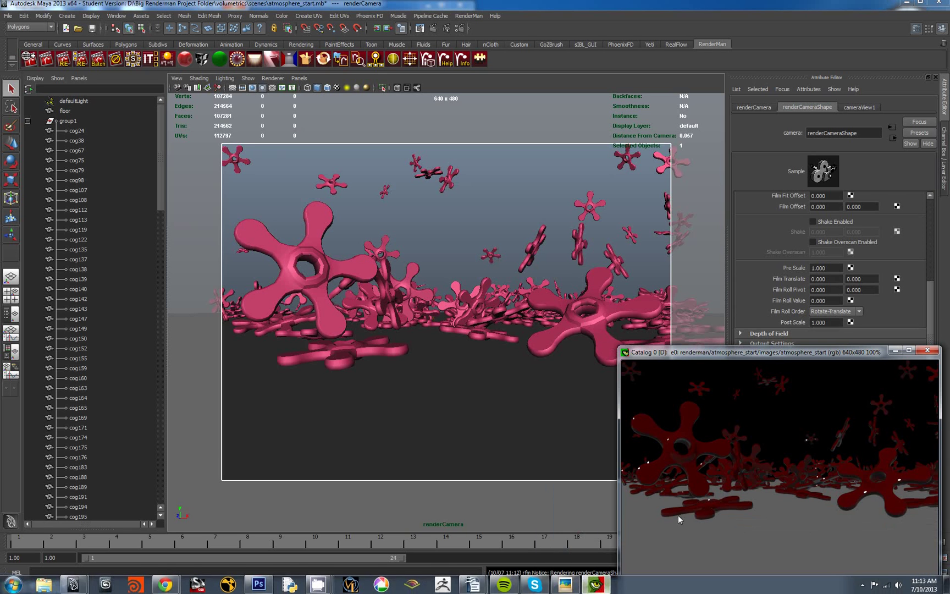
right_click(735, 403)
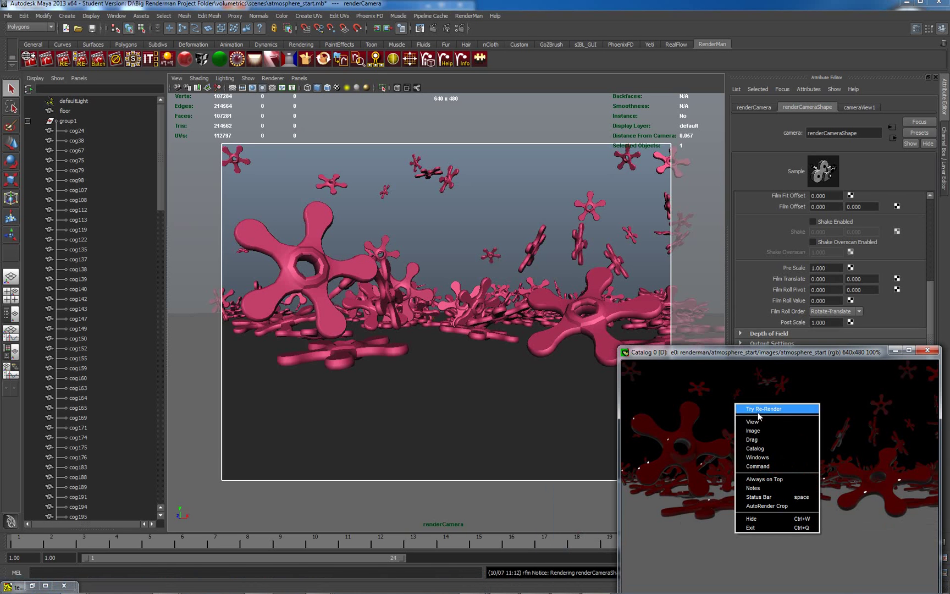
click(755, 480)
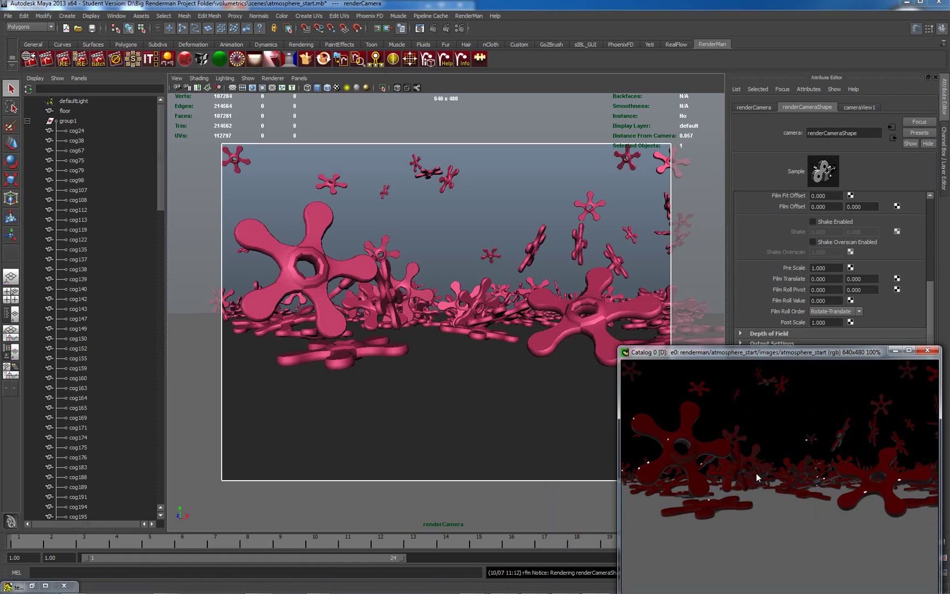
right_click(753, 466)
right_click(679, 385)
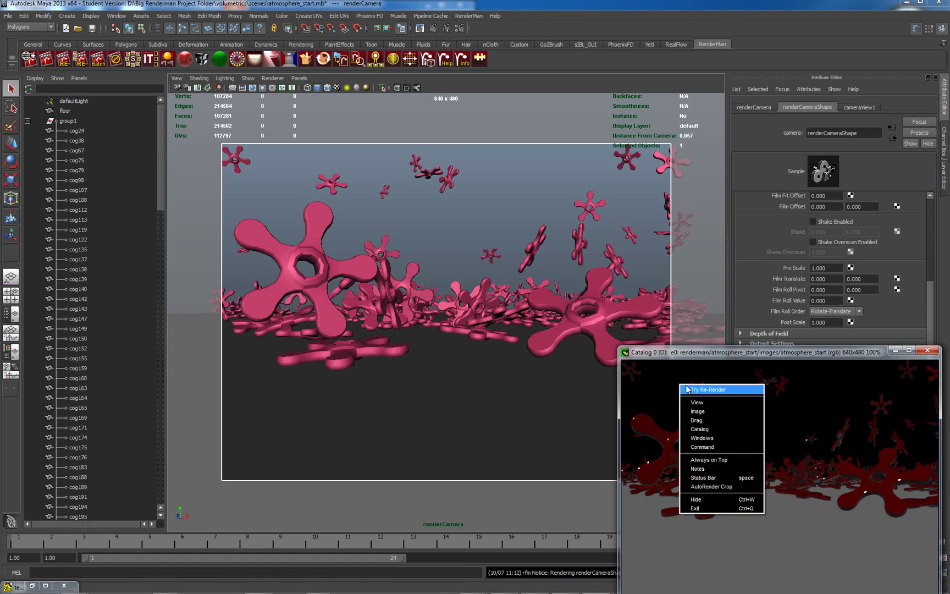
click(695, 390)
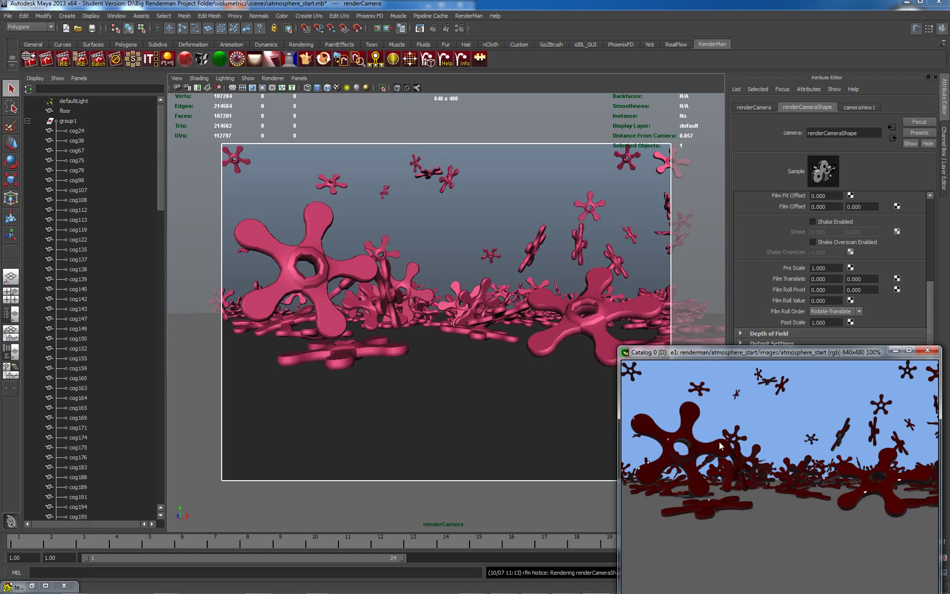
Hide the render window and switch the viewport back to the persp camera.
click(896, 351)
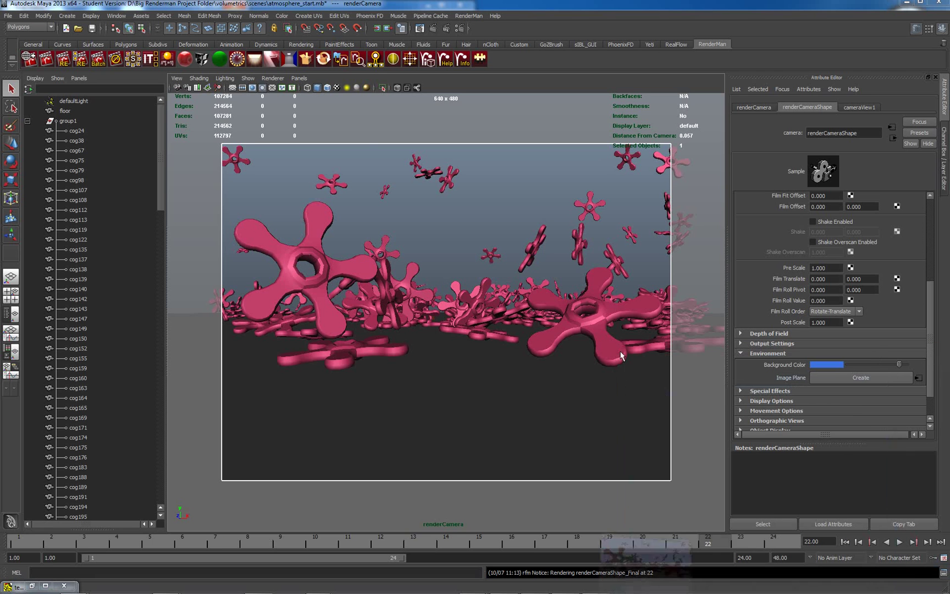
click(299, 78)
mouse_move(329, 89)
click(410, 89)
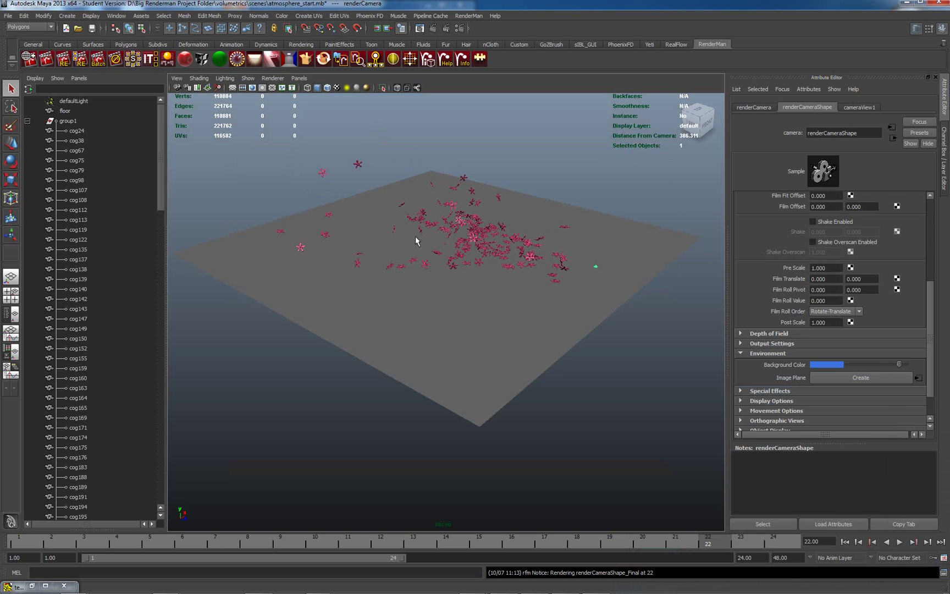
Create a RenderMan area light, scale it up, raise it high and rotate it flat.
click(255, 60)
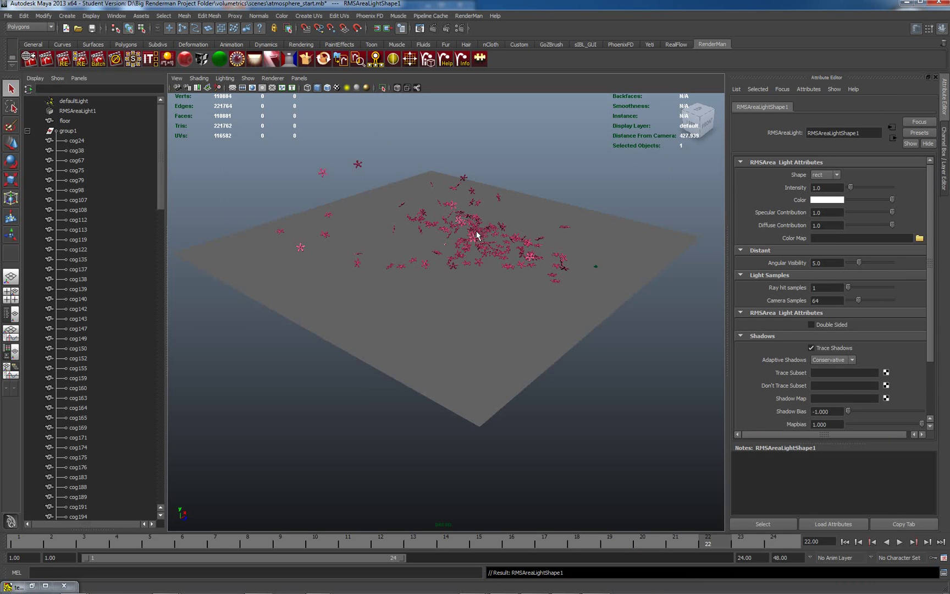
key(e)
key(r)
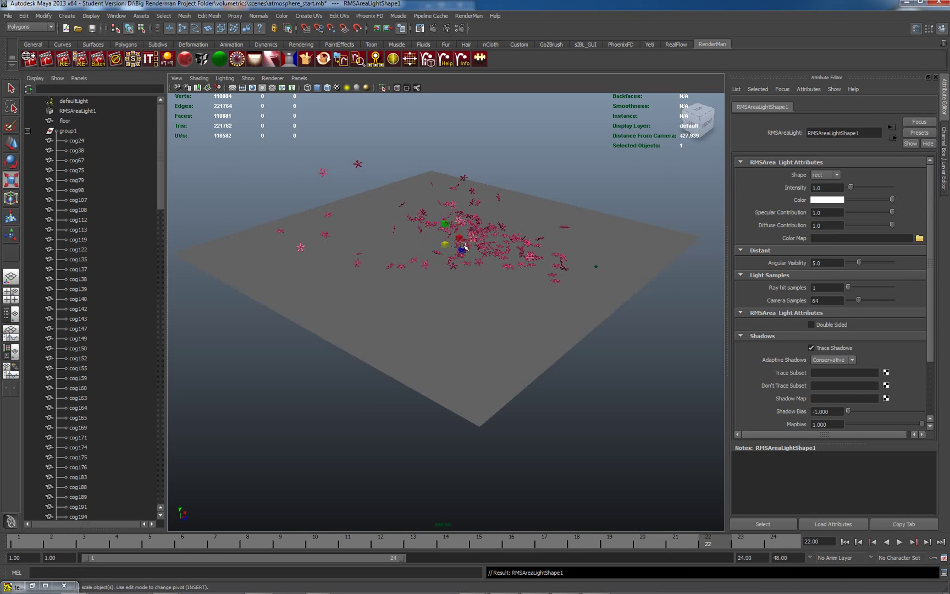
drag(446, 244, 720, 157)
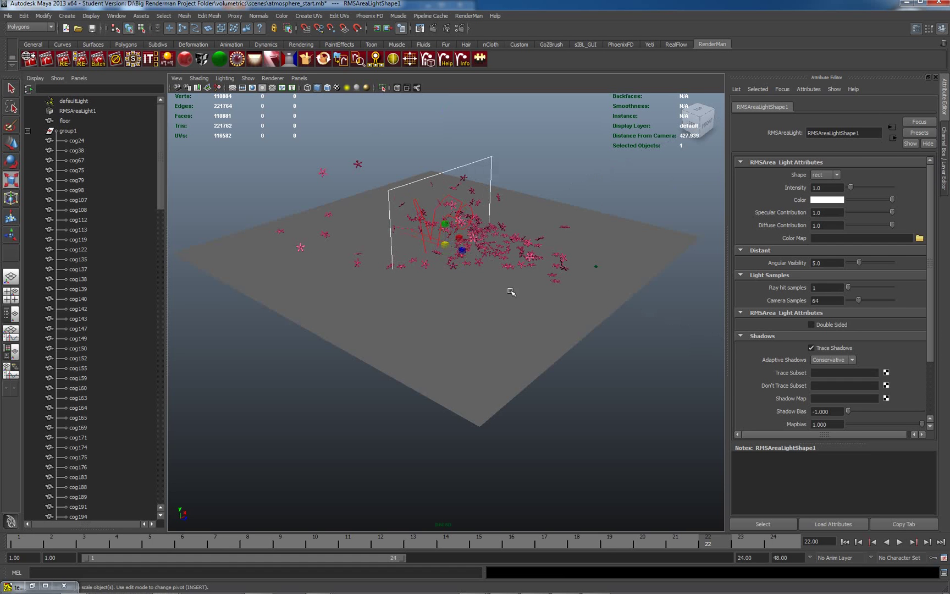
key(w)
drag(449, 237, 471, 61)
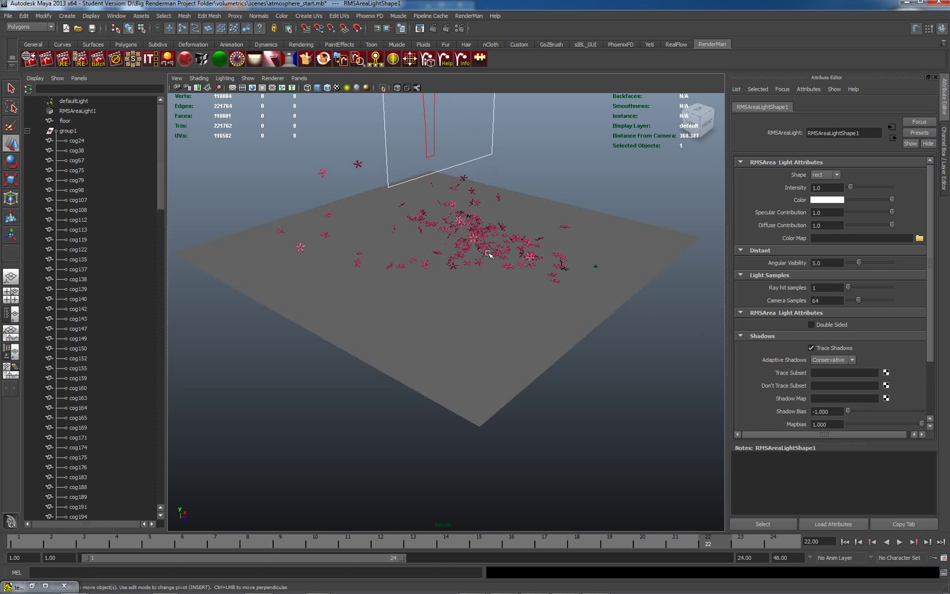
key(e)
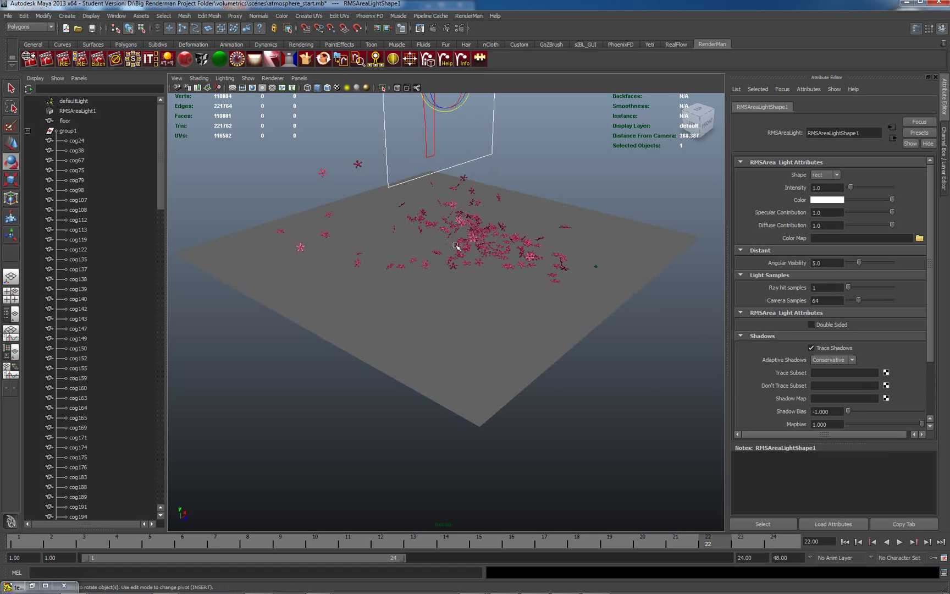
key(f)
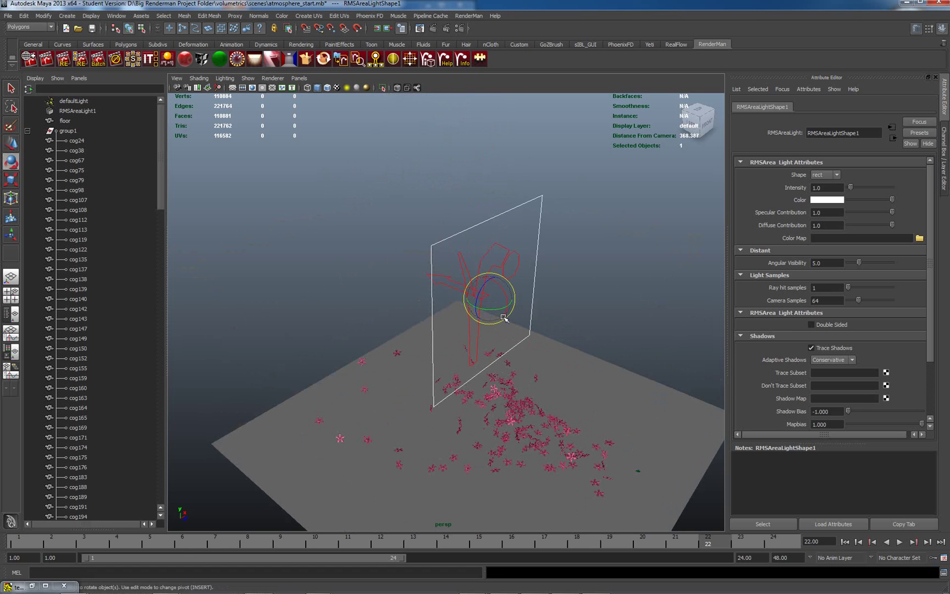
drag(507, 299, 493, 223)
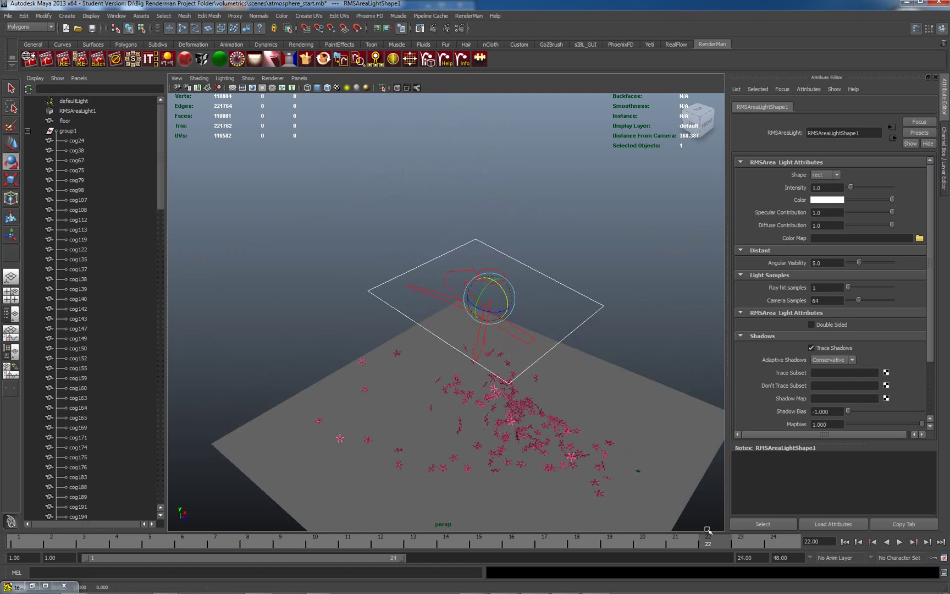
Re-render to show the area-lit red cogs under blue sky, then move the catalog window aside.
click(597, 584)
right_click(723, 435)
click(742, 441)
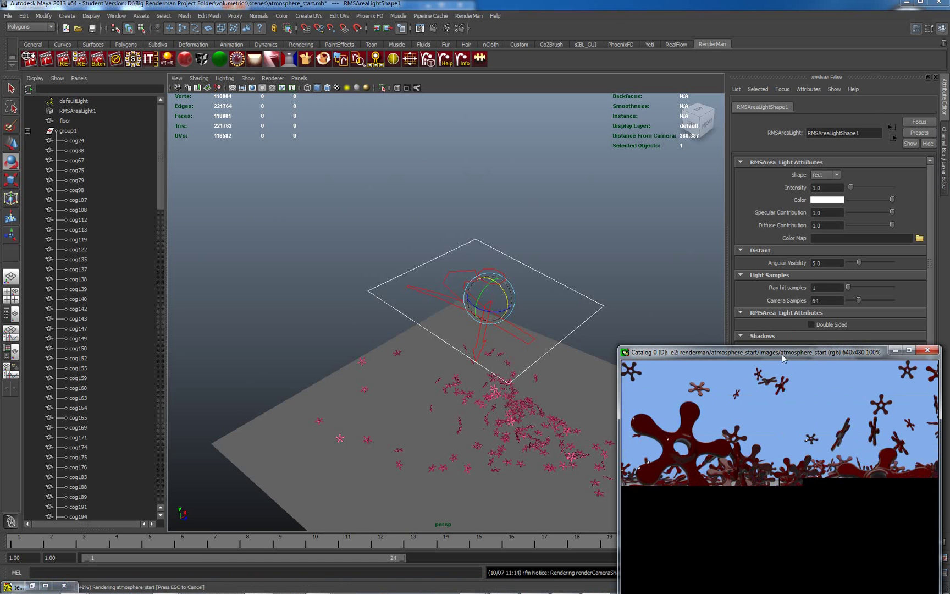
drag(784, 362, 702, 241)
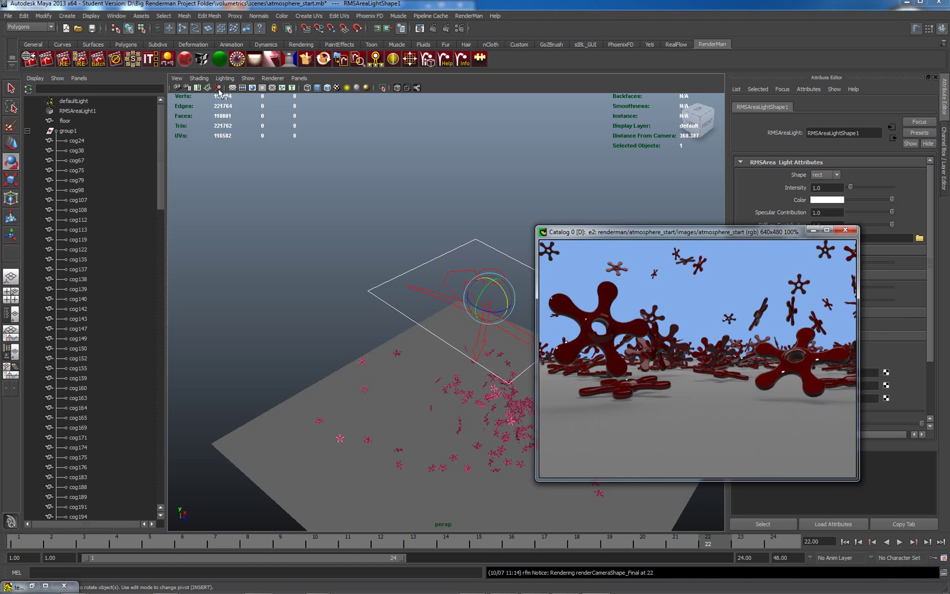
click(116, 17)
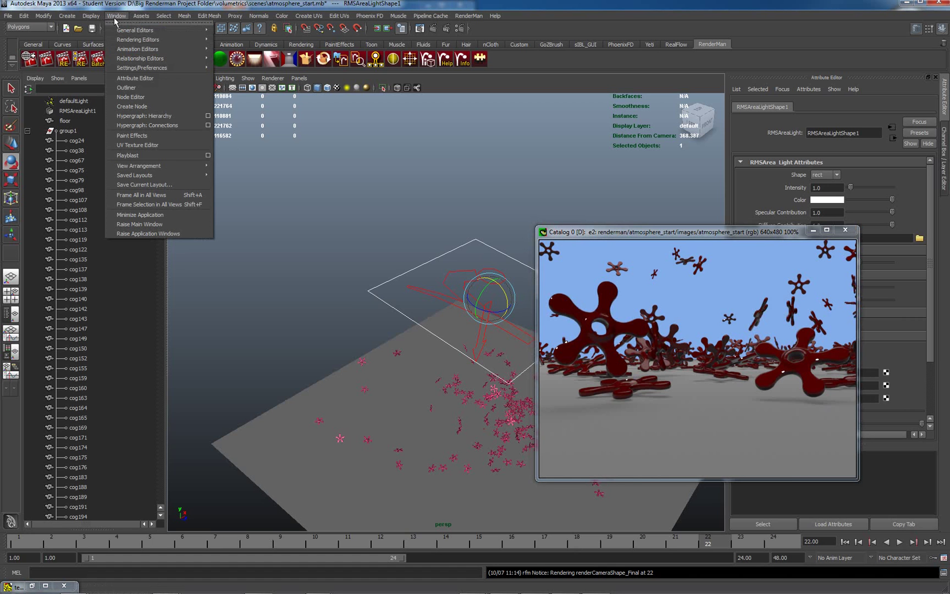
Import AfternoonClouds.ma from the Visor's Fluid Examples CloudsAndFog folder into the cog scene.
mouse_move(126, 31)
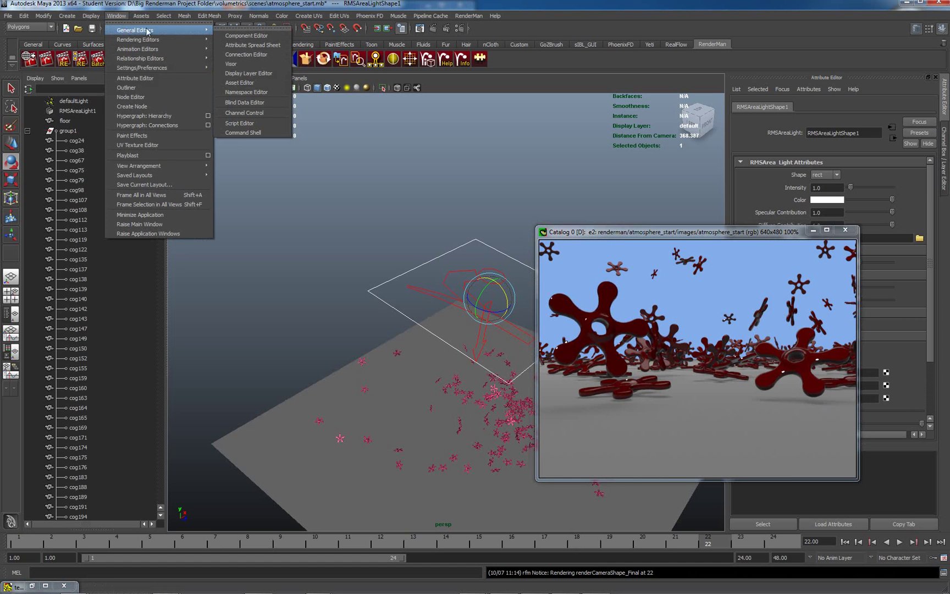
click(241, 65)
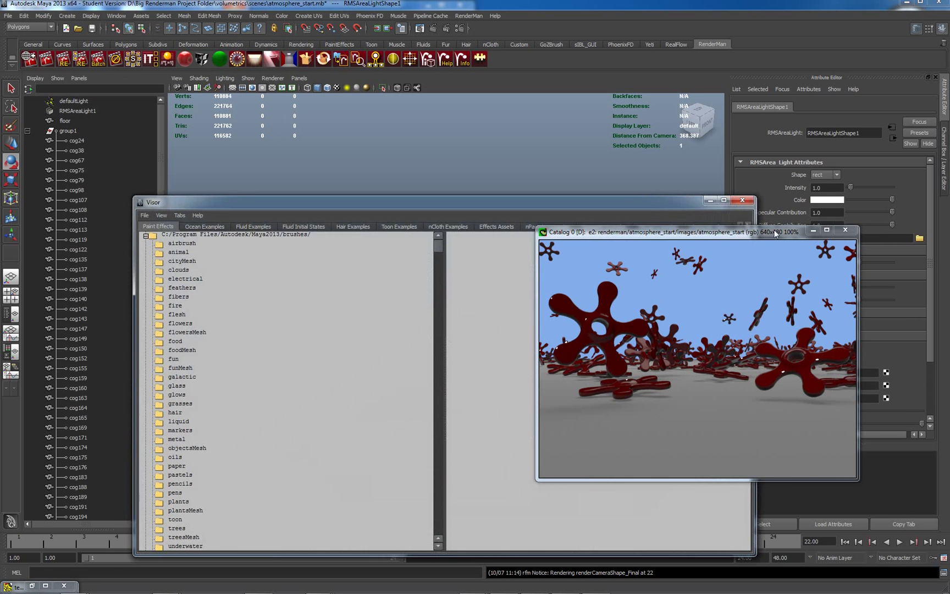
click(813, 230)
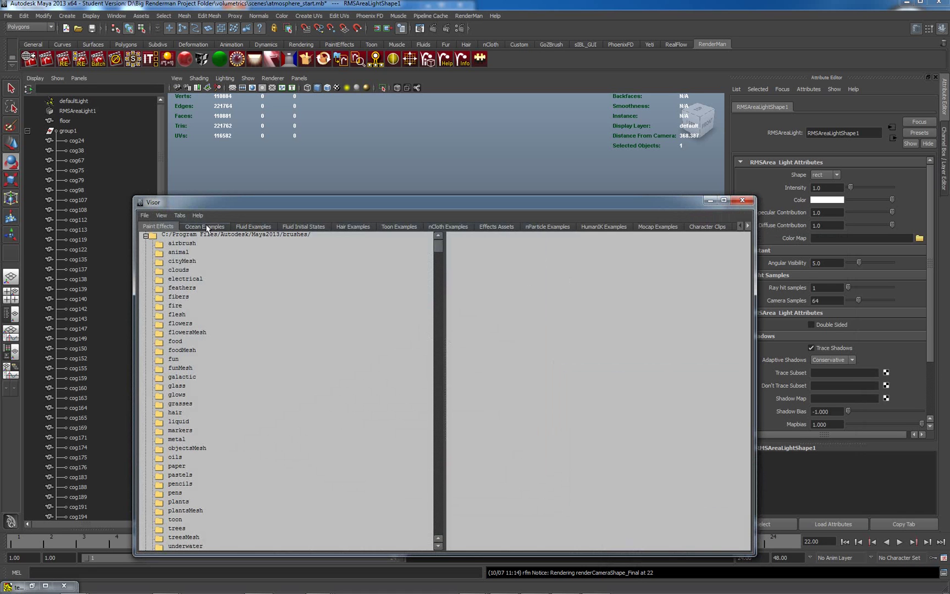
click(258, 226)
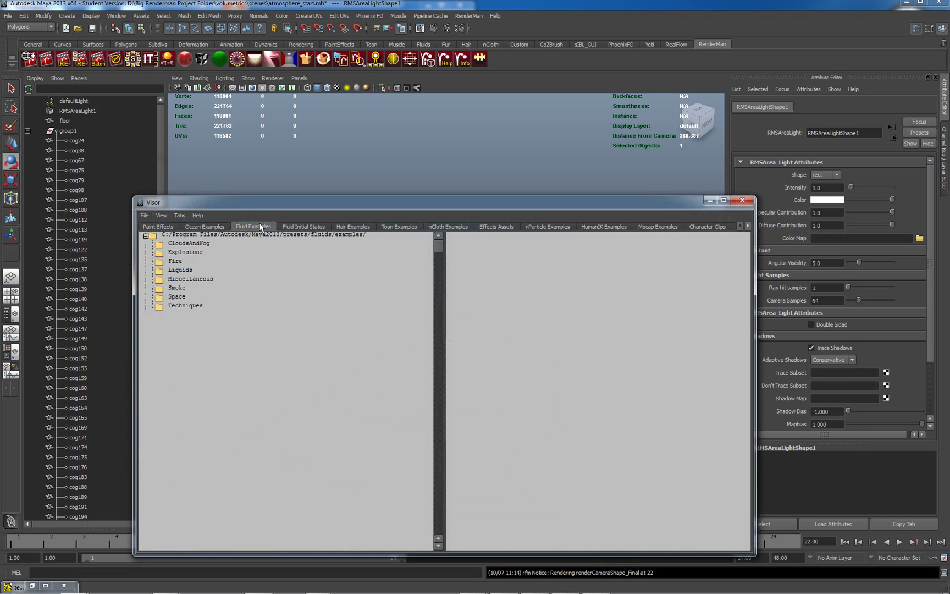
click(189, 243)
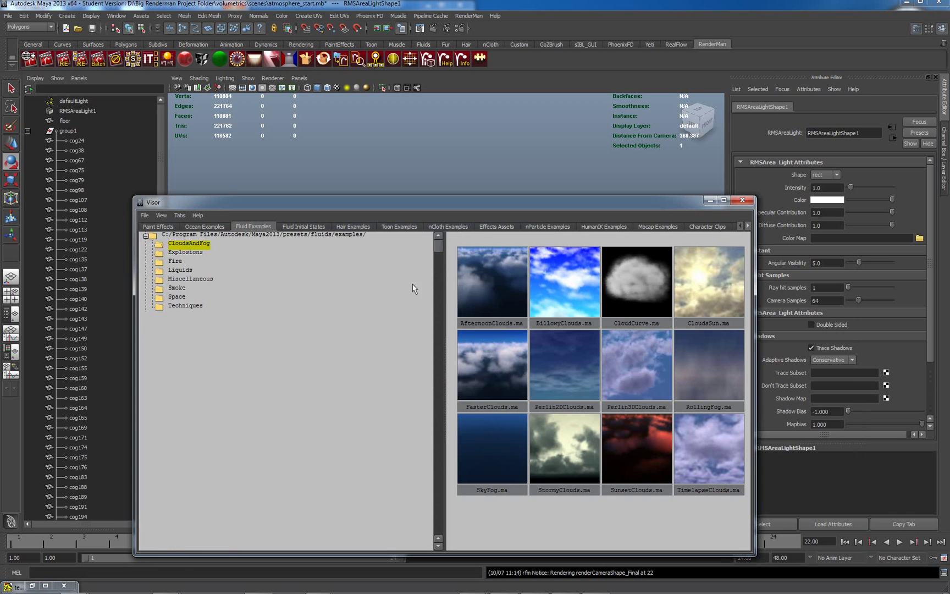
click(490, 280)
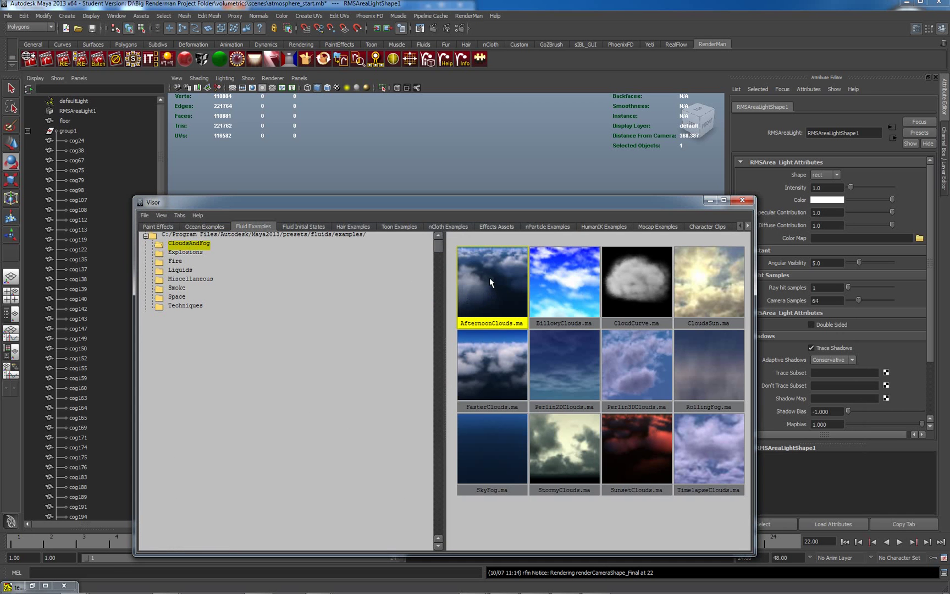
right_click(489, 282)
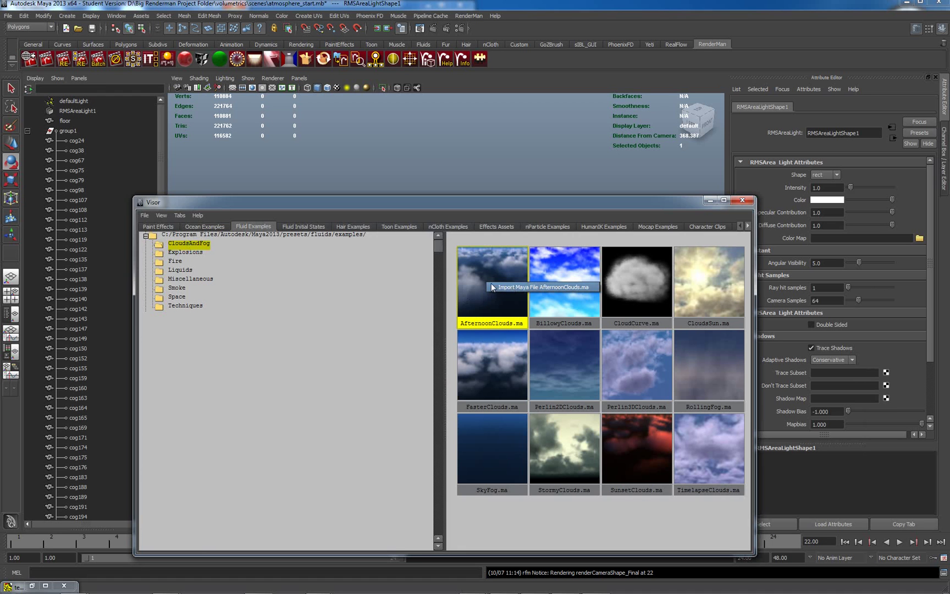
click(513, 286)
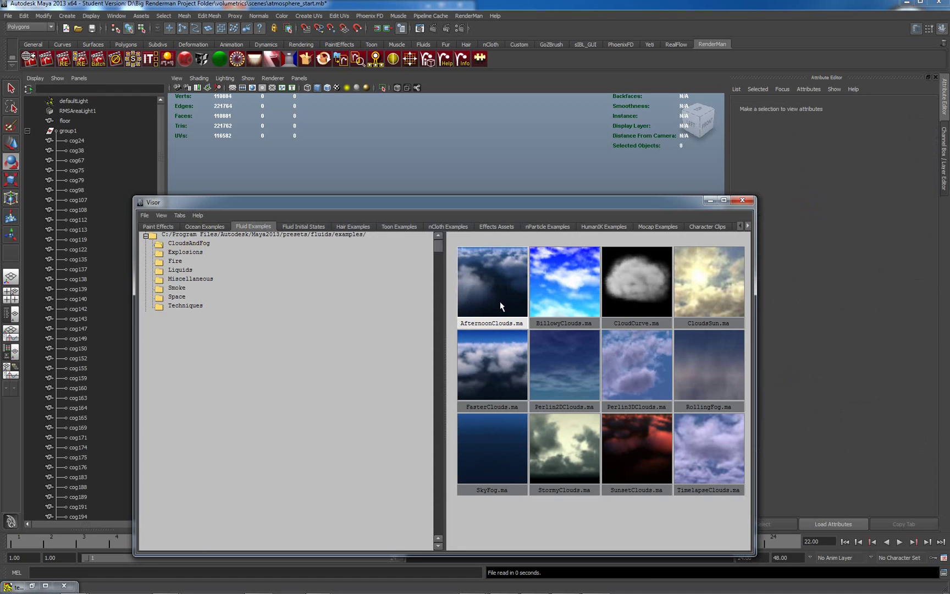
Collapse group1 and switch the Outliner to Show All, revealing cameras, cloudLayer and skyFog.
click(707, 201)
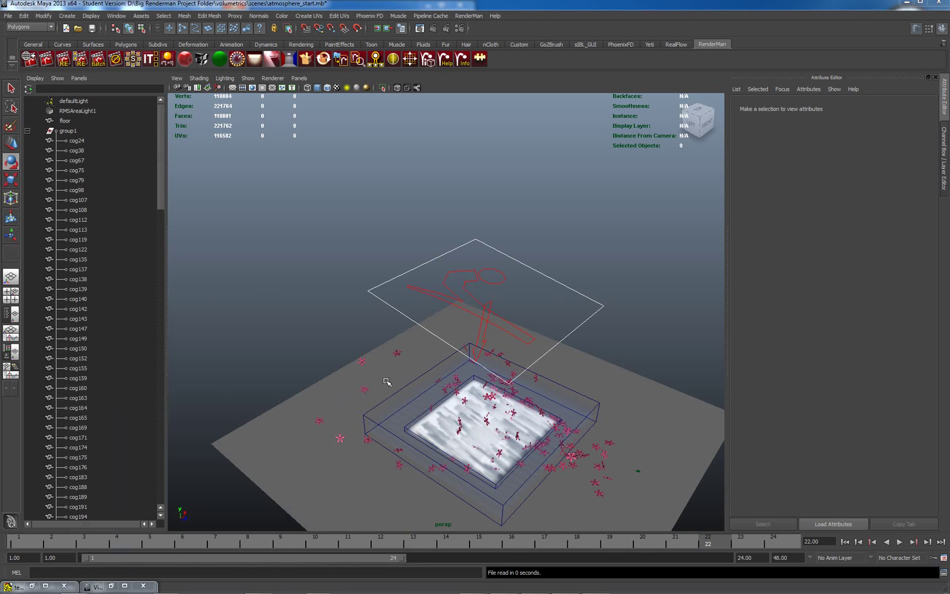
click(28, 131)
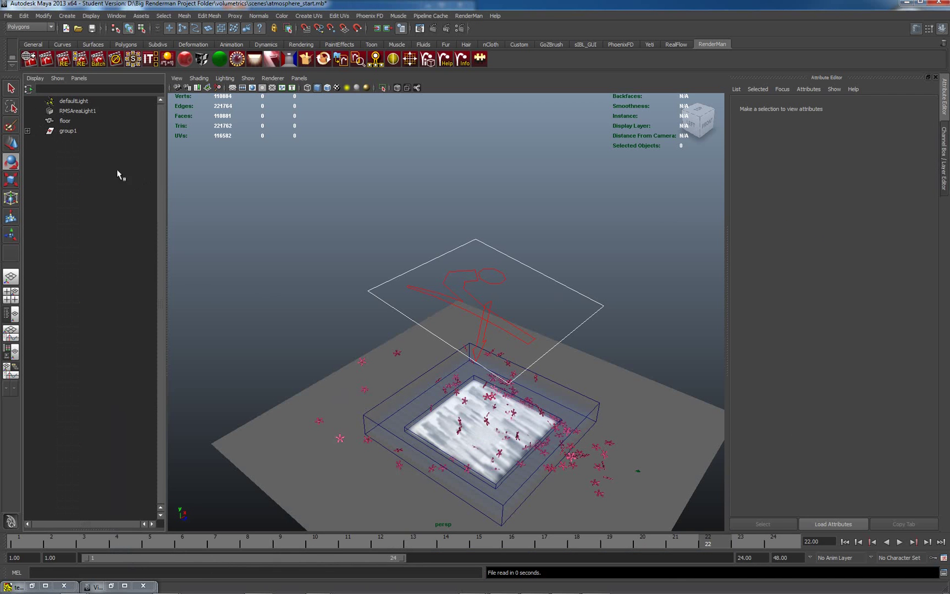
click(58, 78)
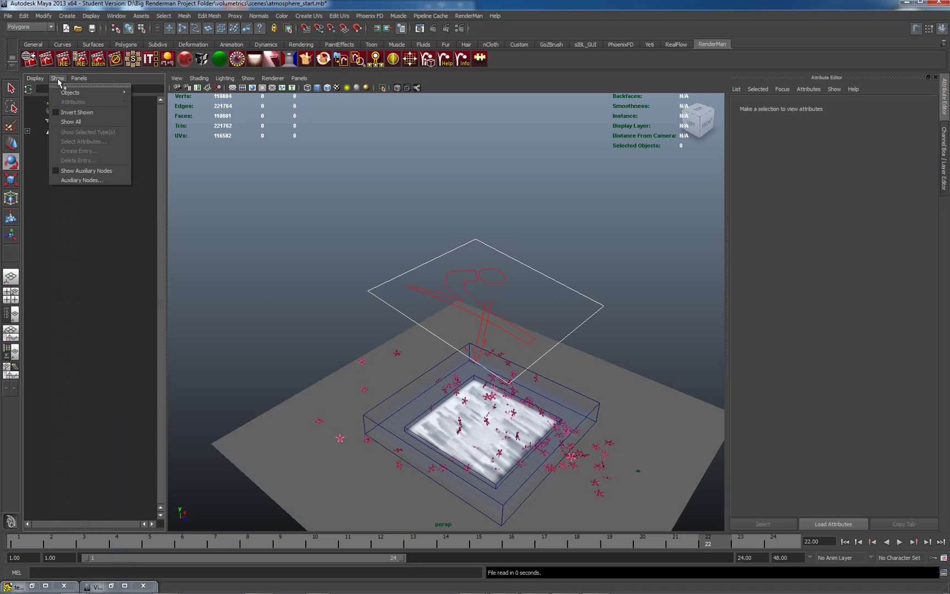
click(71, 122)
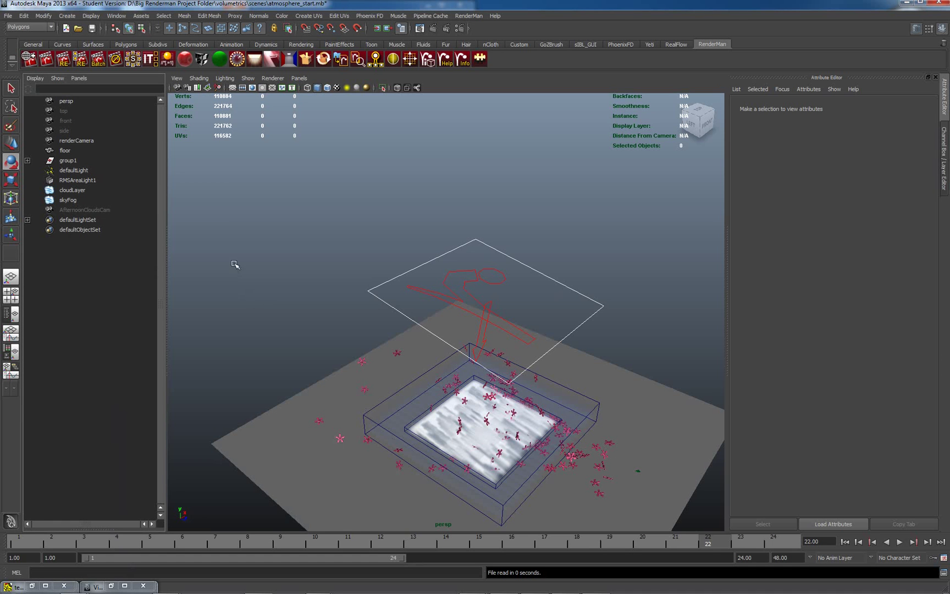
Delete the cloudLayer fluid in the Outliner and leave skyFog selected.
click(69, 201)
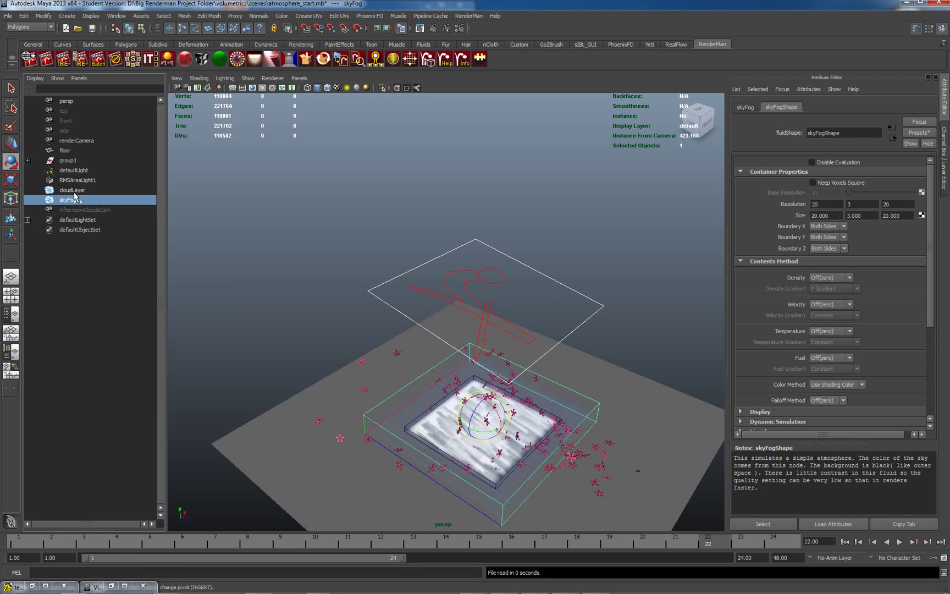
click(78, 192)
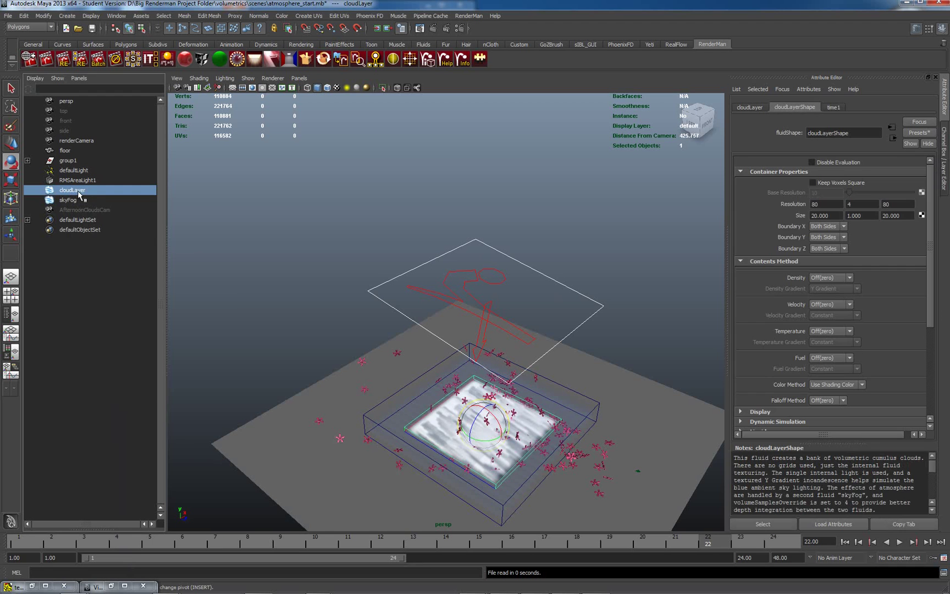
key(Delete)
click(74, 191)
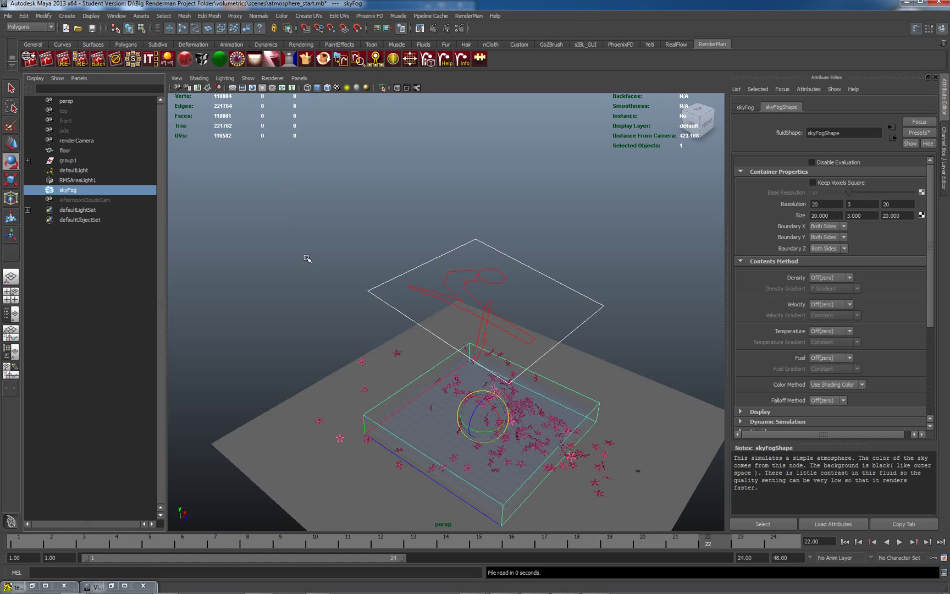
Scale the skyFog container up past the floor and re-render the scene in RenderMan.
key(r)
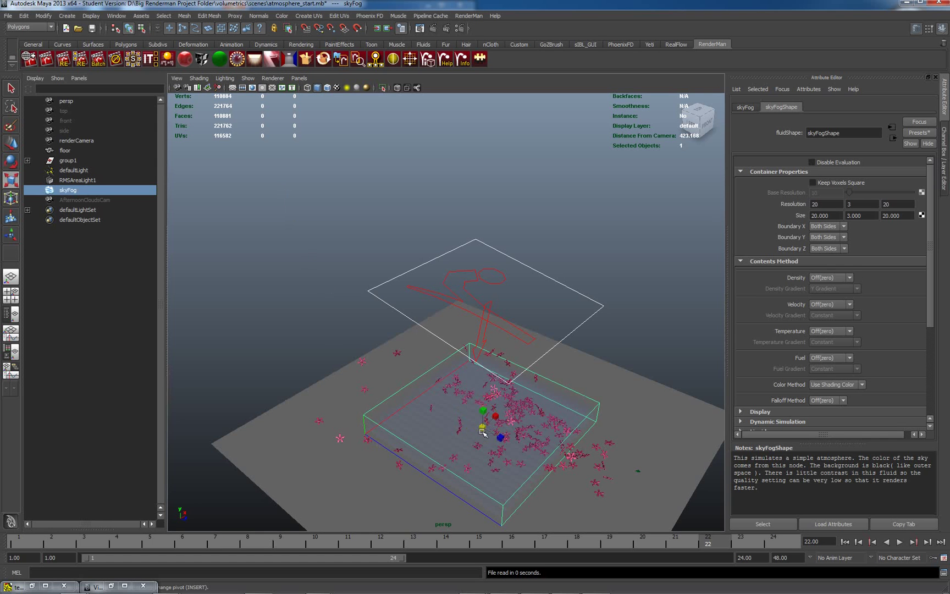
drag(482, 426, 660, 316)
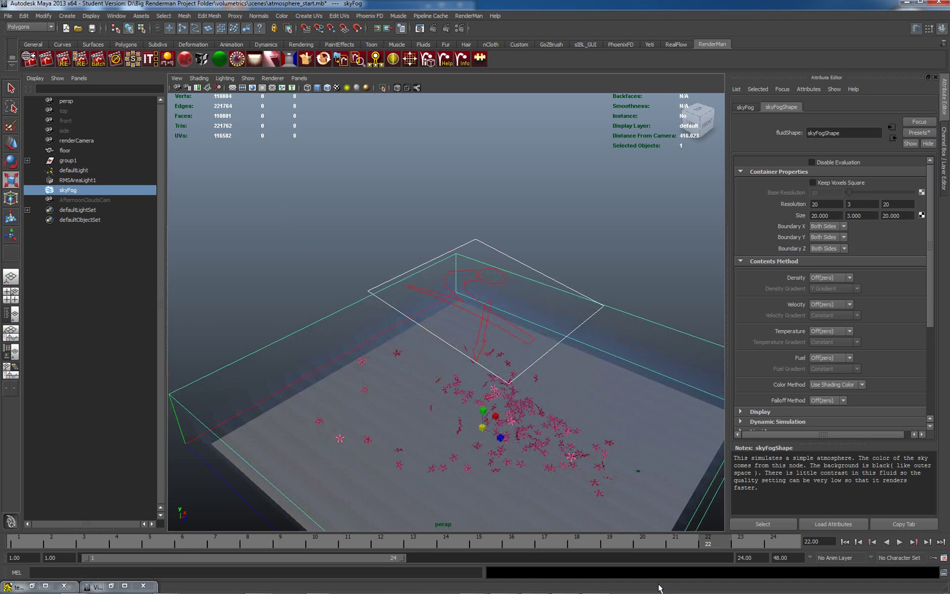
mouse_move(628, 590)
click(596, 585)
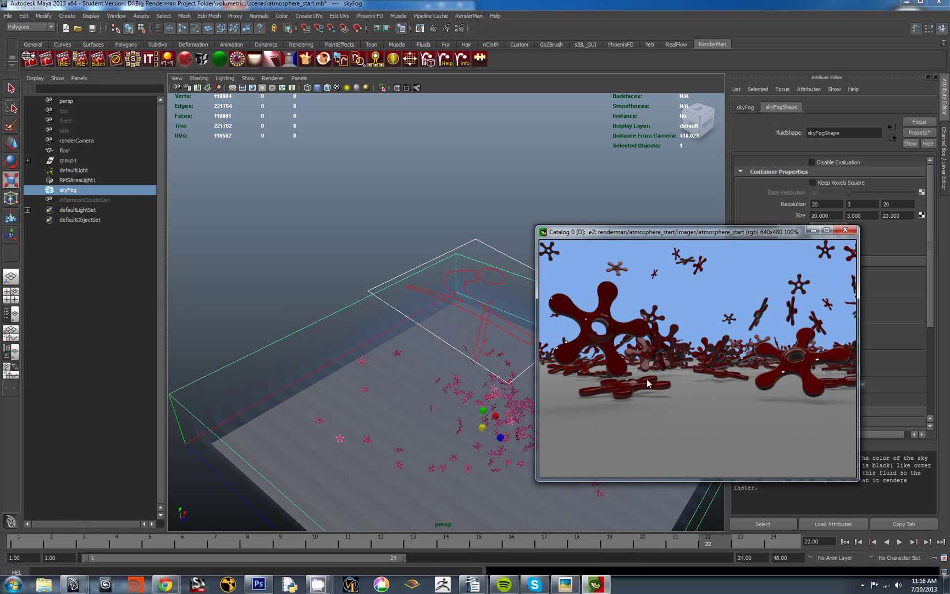
right_click(661, 329)
click(680, 332)
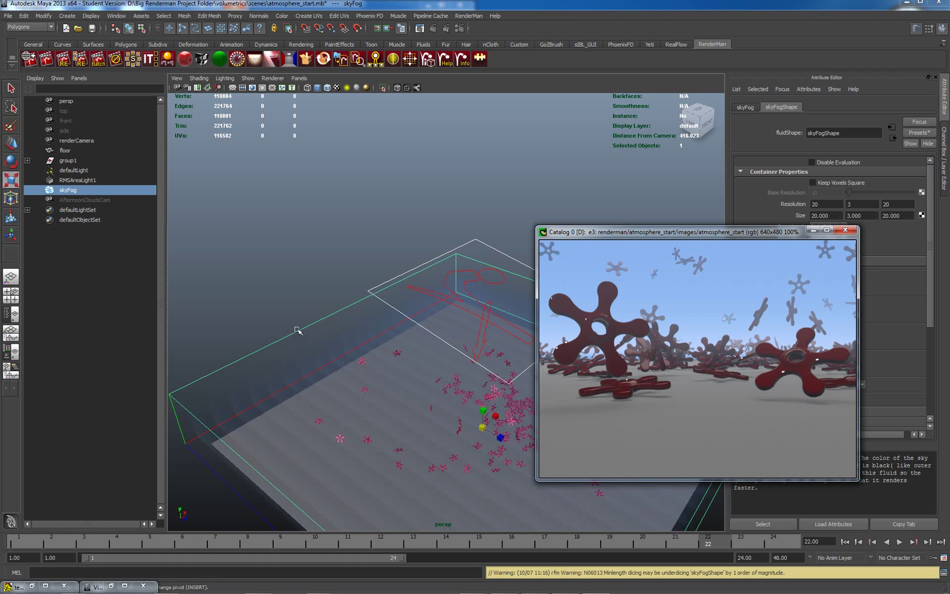
Set the viewport to look through renderCamera and drag the render window out of the way.
click(300, 80)
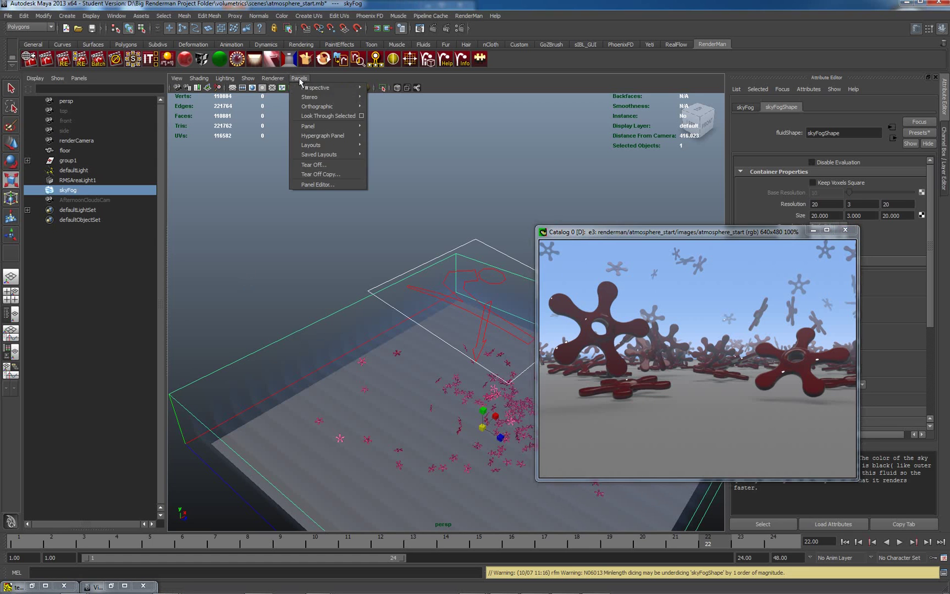
mouse_move(357, 88)
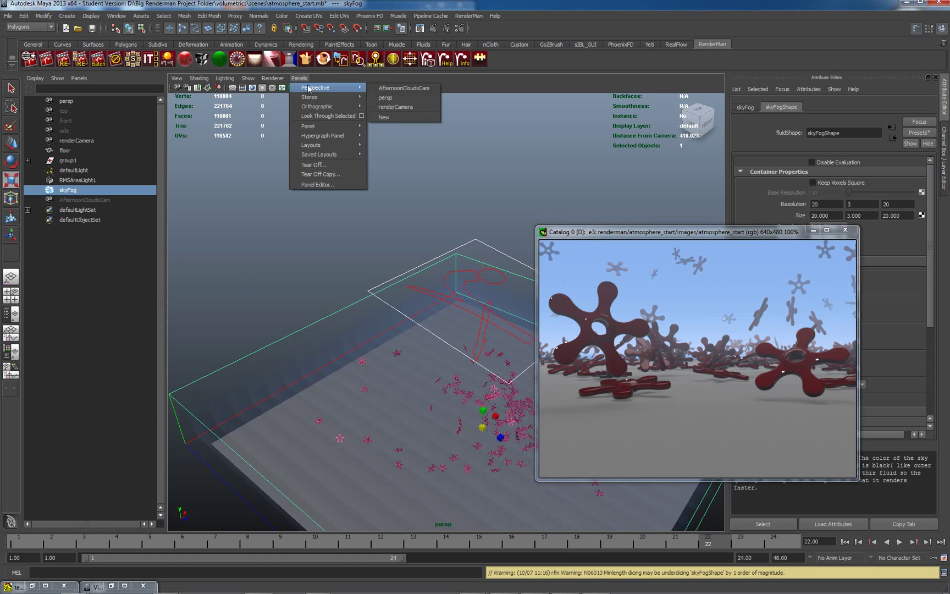
click(396, 106)
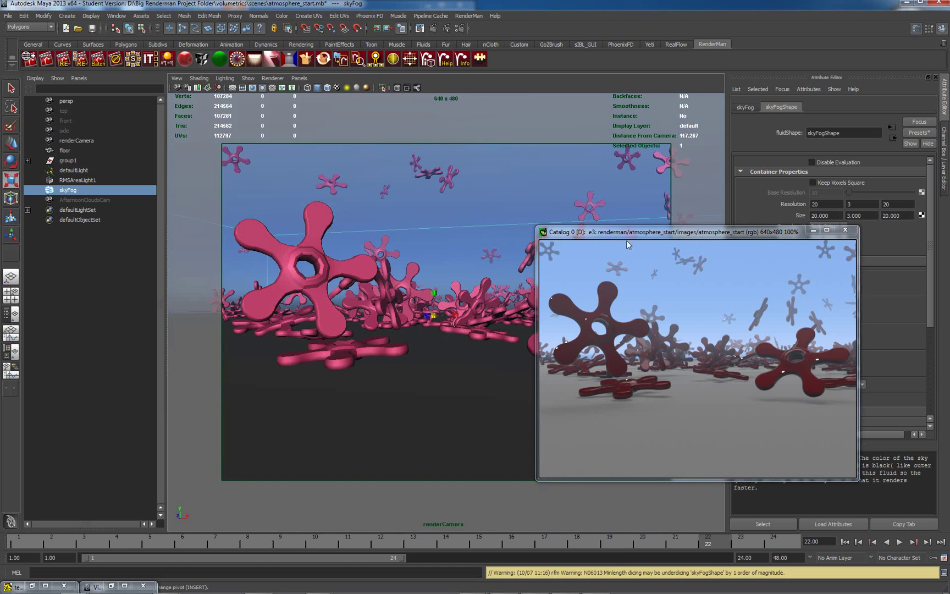
drag(633, 232, 418, 358)
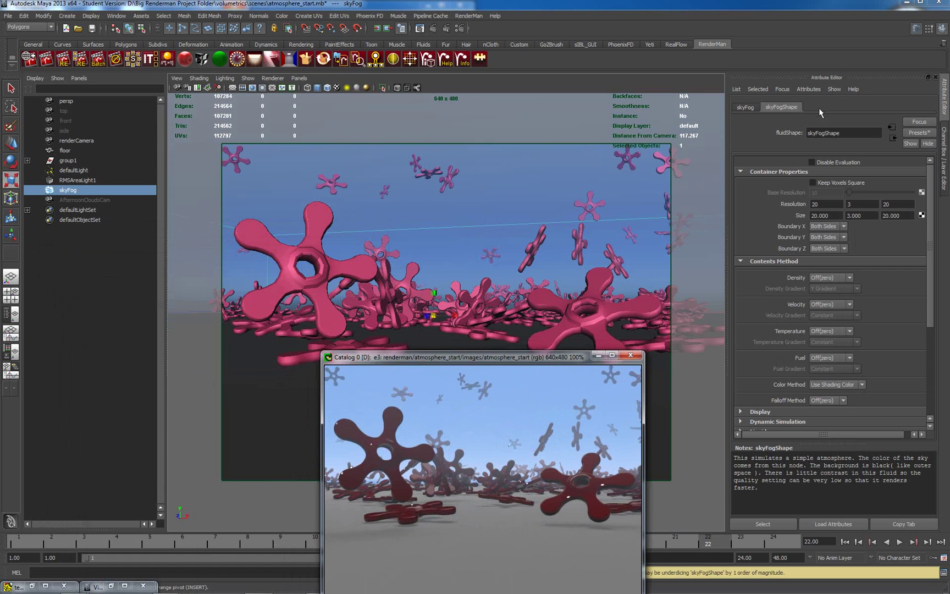
drag(931, 225, 928, 324)
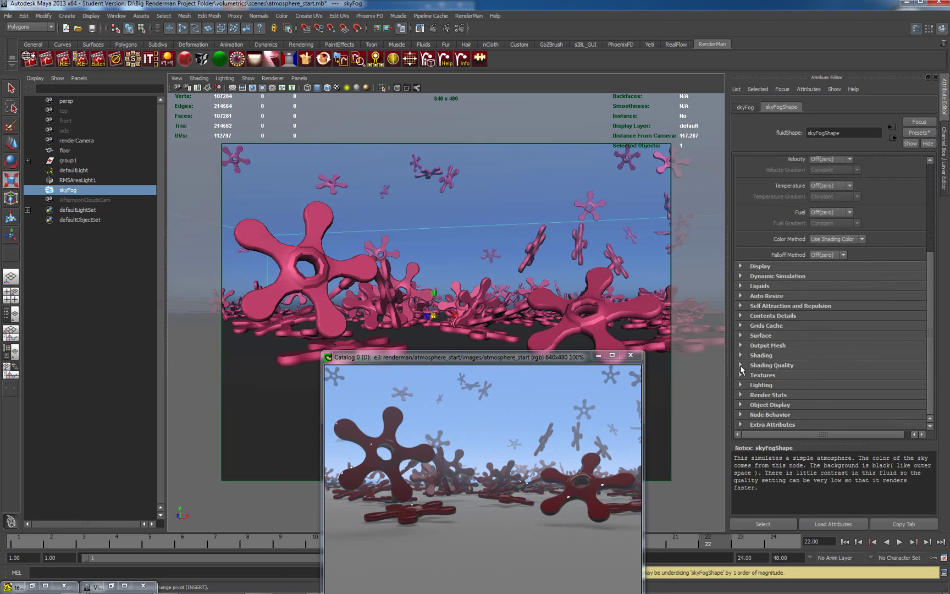
Expand skyFogShape's Textures and Shading sections and lower the Transparency slider to thicken the fog.
drag(571, 361, 581, 269)
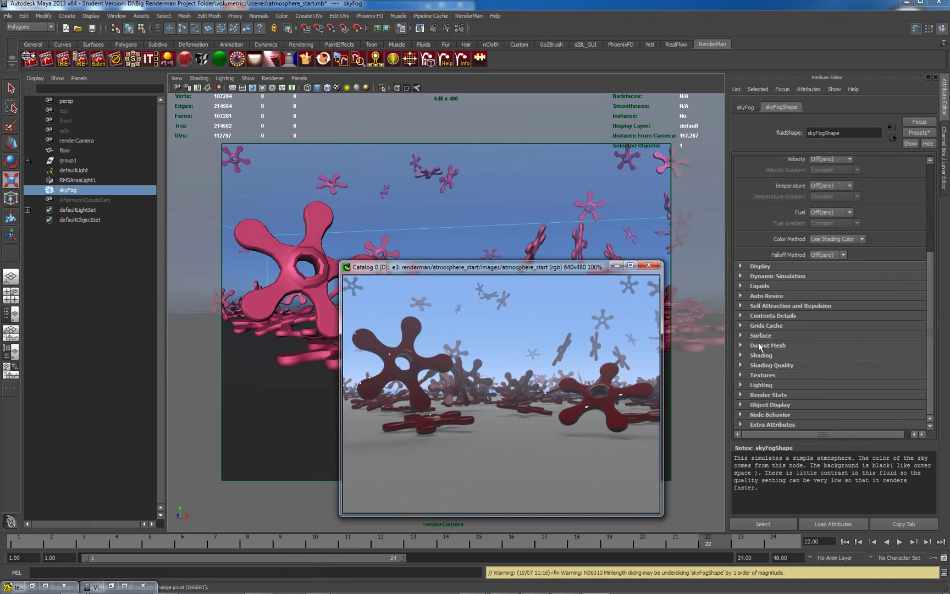
click(741, 374)
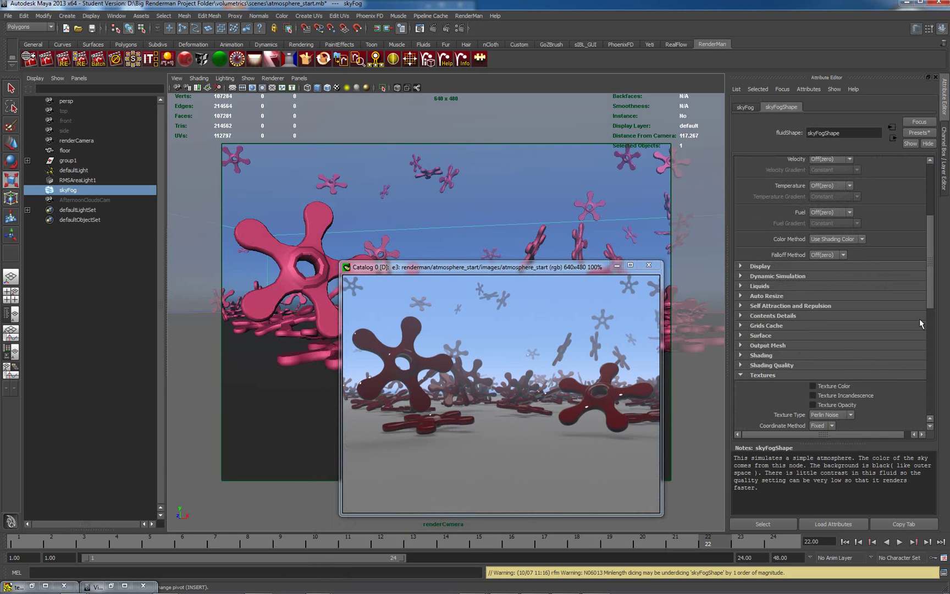
drag(923, 309, 922, 404)
scroll(775, 345, up, 10)
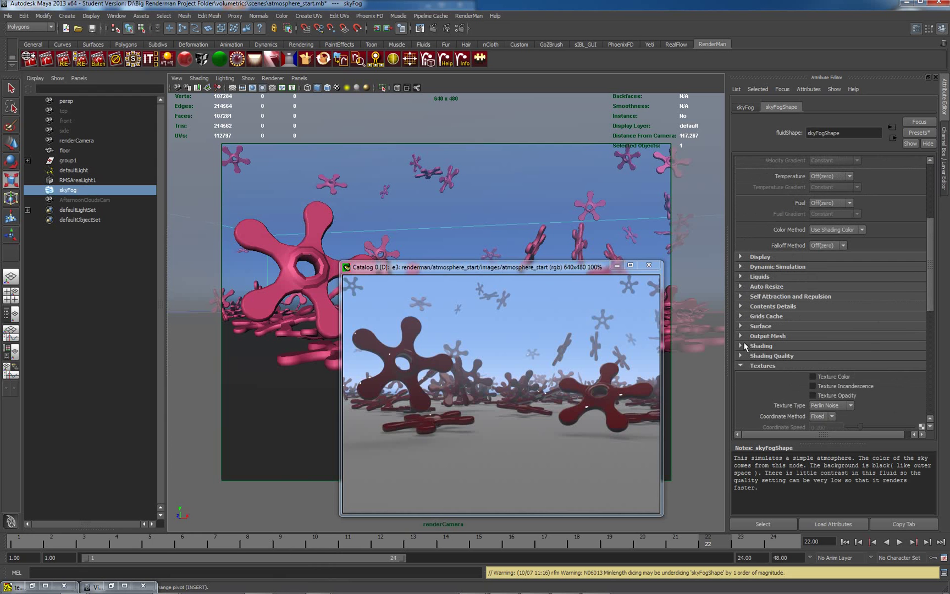
click(745, 345)
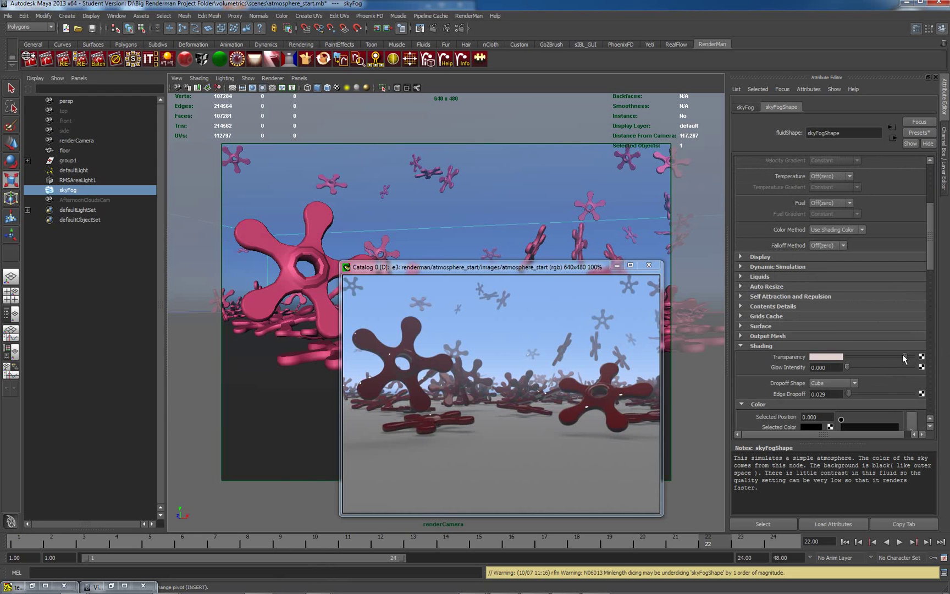
mouse_move(904, 358)
mouse_down()
mouse_move(837, 359)
mouse_move(887, 361)
mouse_up()
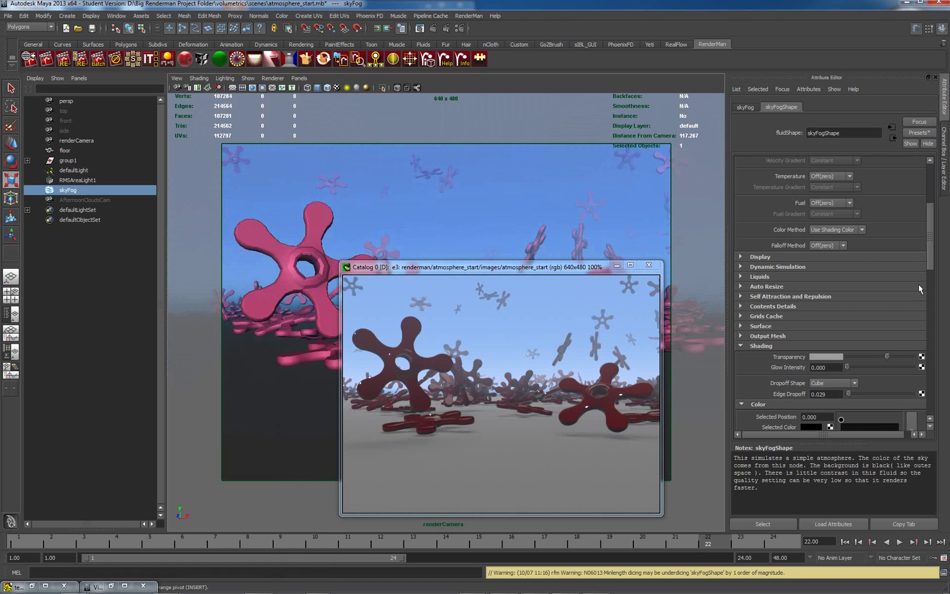
mouse_move(933, 261)
mouse_down()
mouse_move(933, 287)
mouse_move(884, 275)
mouse_up()
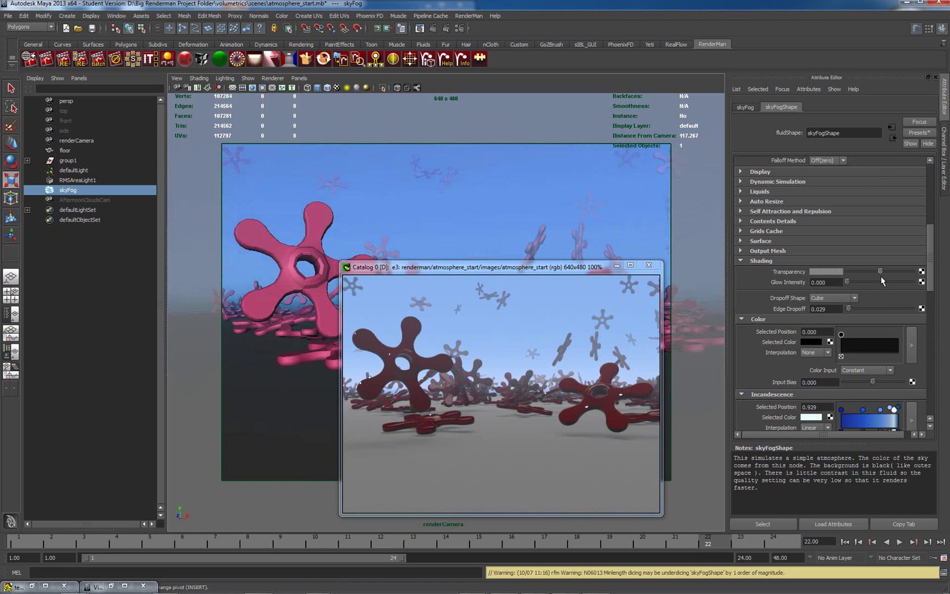
Re-render the scene with the thicker fog and bring up the catalog's full render list.
right_click(502, 337)
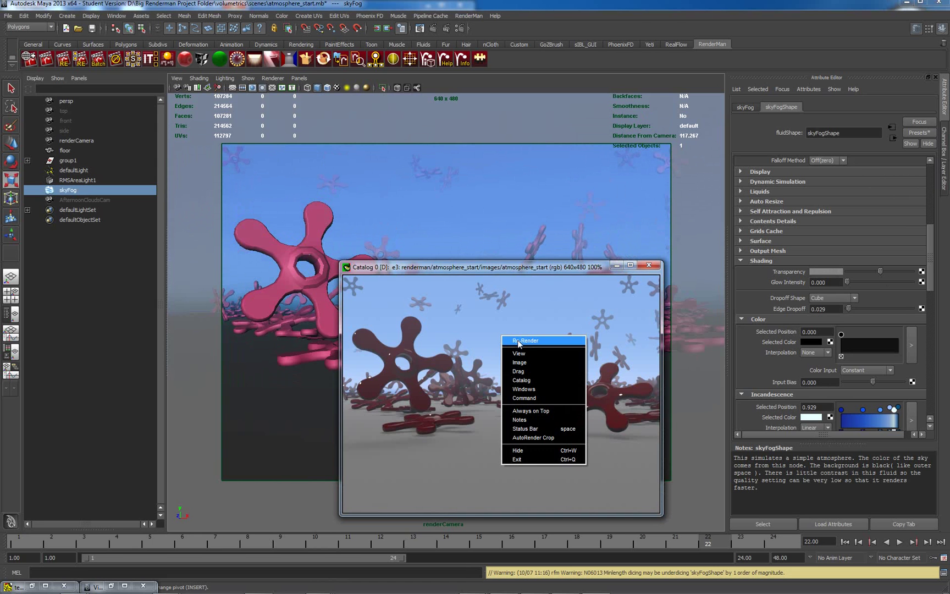
click(518, 341)
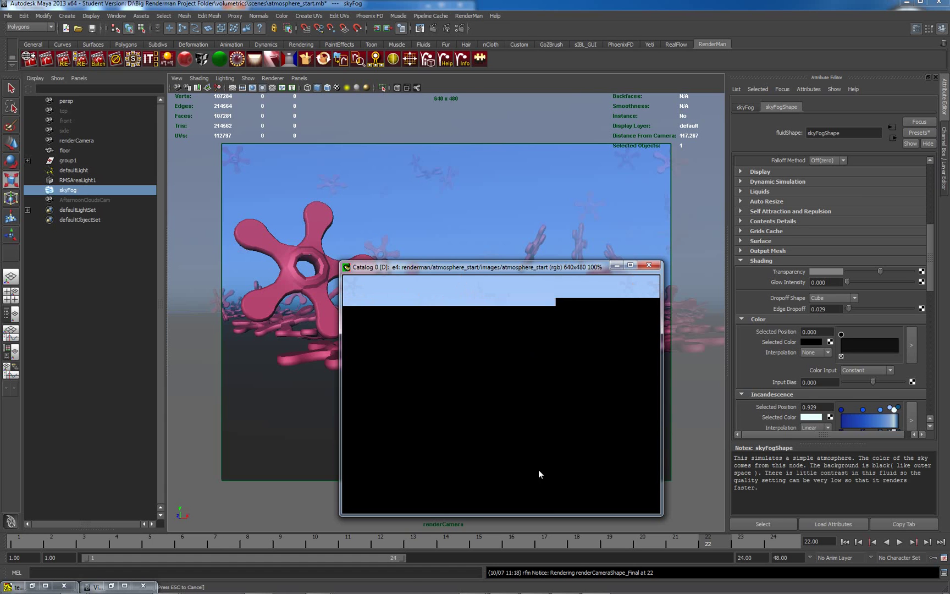
right_click(501, 314)
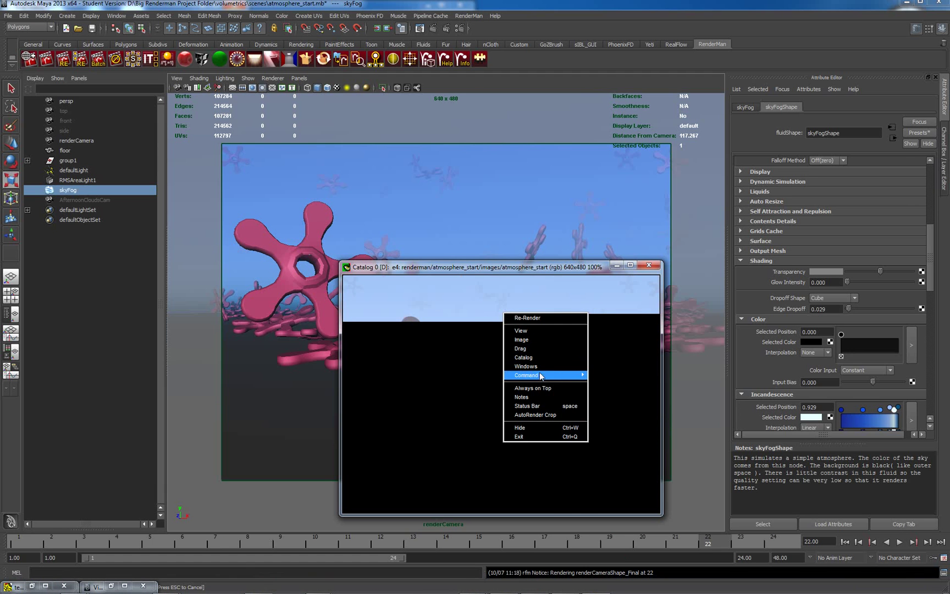
mouse_move(578, 367)
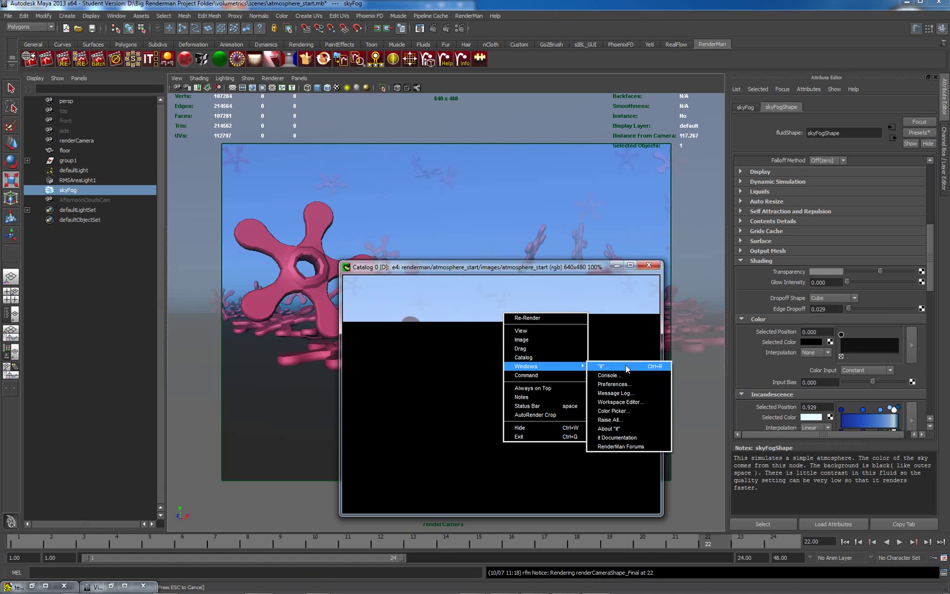
click(619, 366)
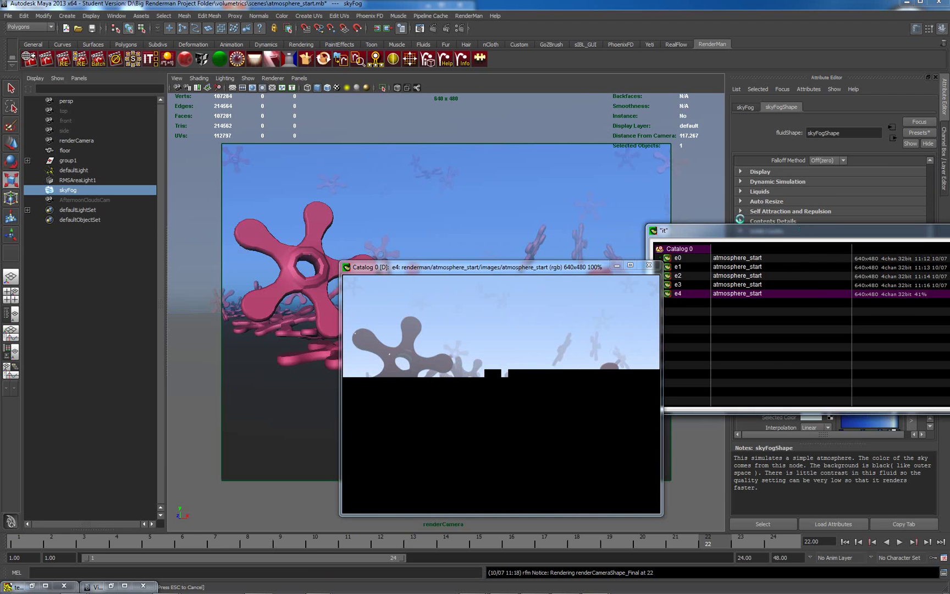
drag(727, 220, 454, 94)
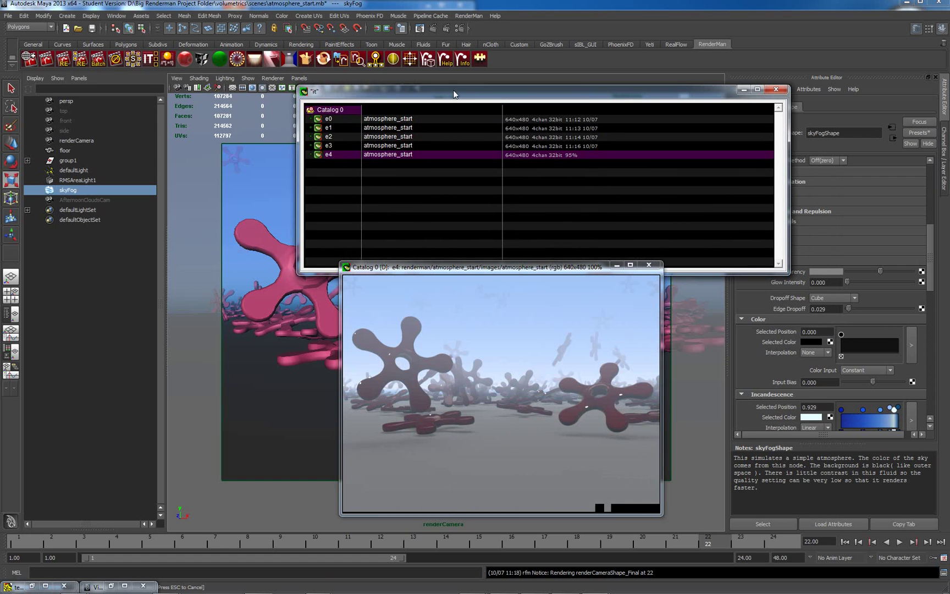
Flip between renders e3 and e4 to compare them, settling on e3, and rearrange the windows.
click(408, 146)
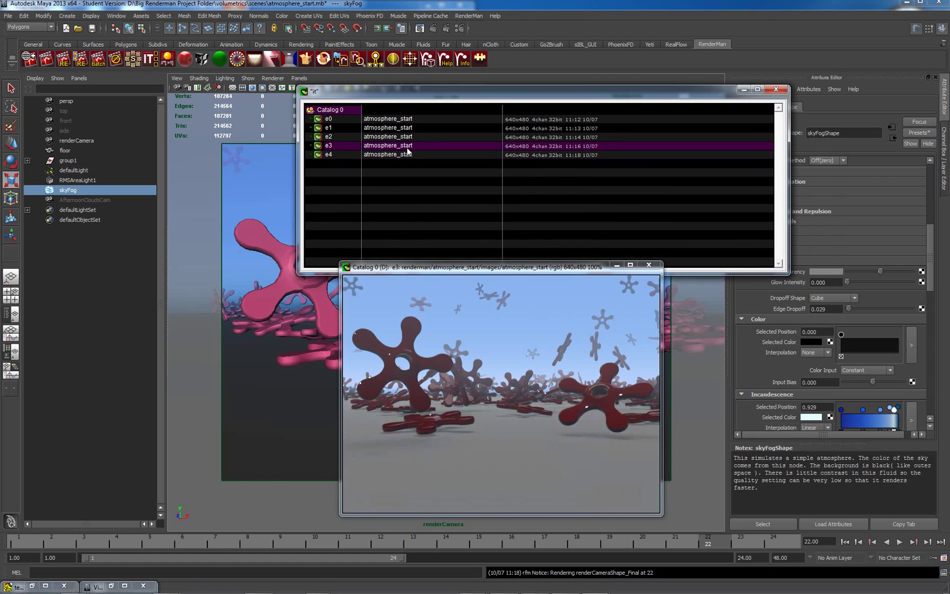
click(402, 155)
click(399, 146)
click(397, 155)
click(401, 146)
click(401, 155)
click(396, 147)
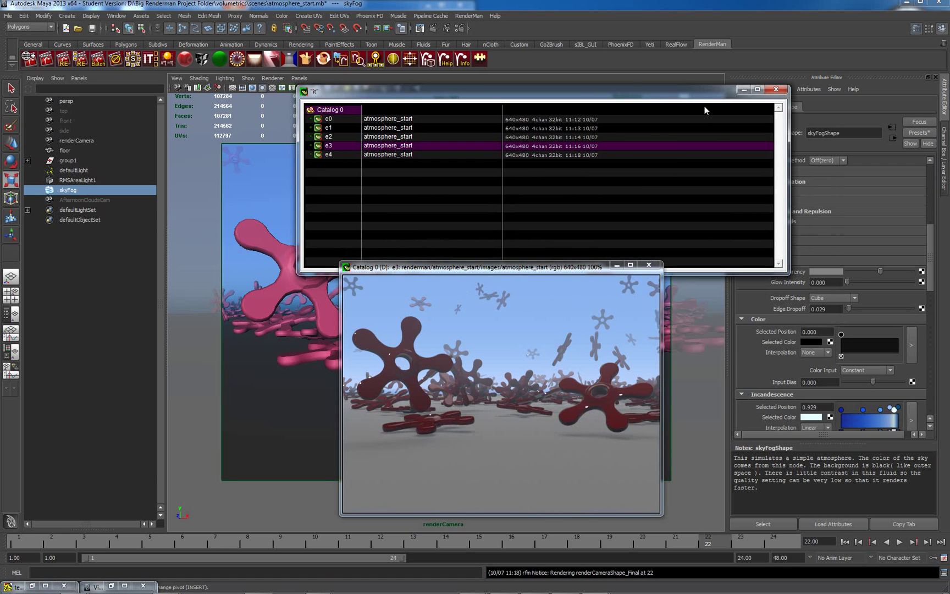
drag(696, 91, 423, 146)
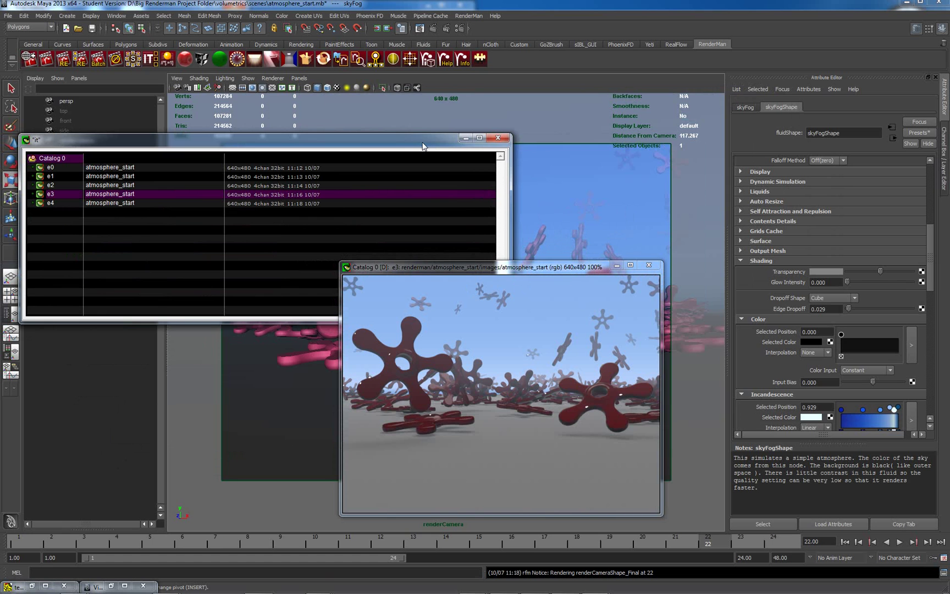
drag(567, 270, 569, 284)
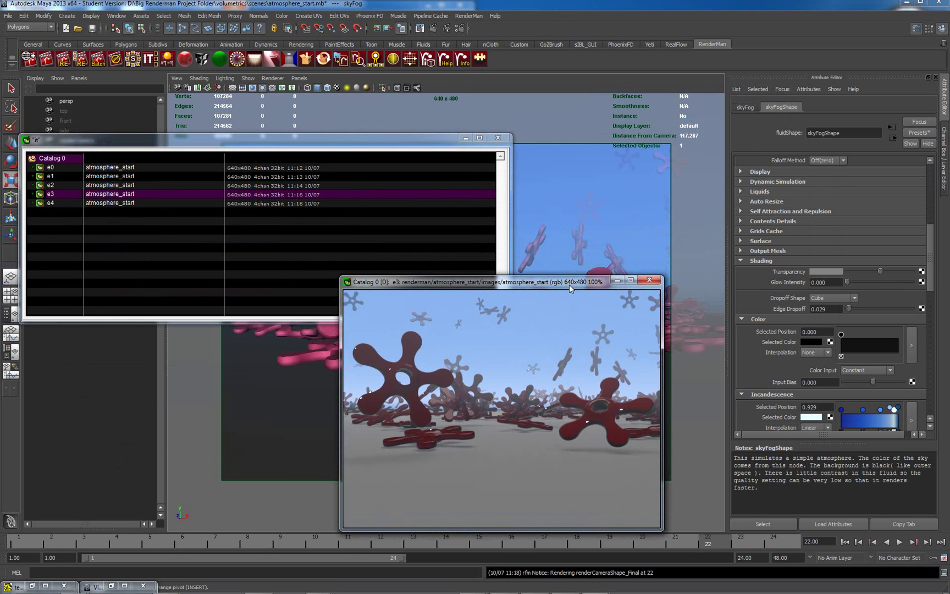
Add RenderMan volume controls to skyFogShape and expand its Extra RenderMan Attributes section.
click(809, 89)
mouse_move(839, 138)
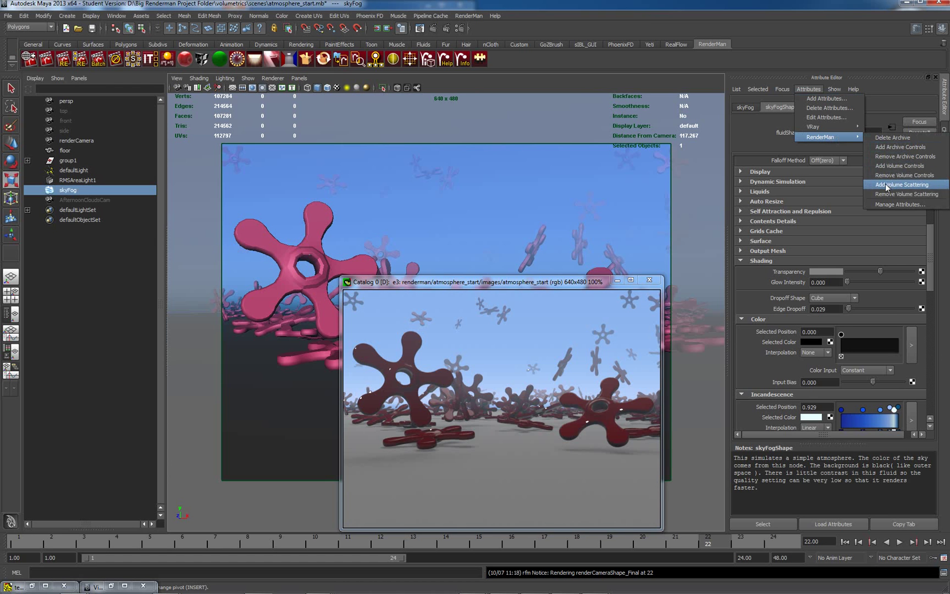
click(889, 166)
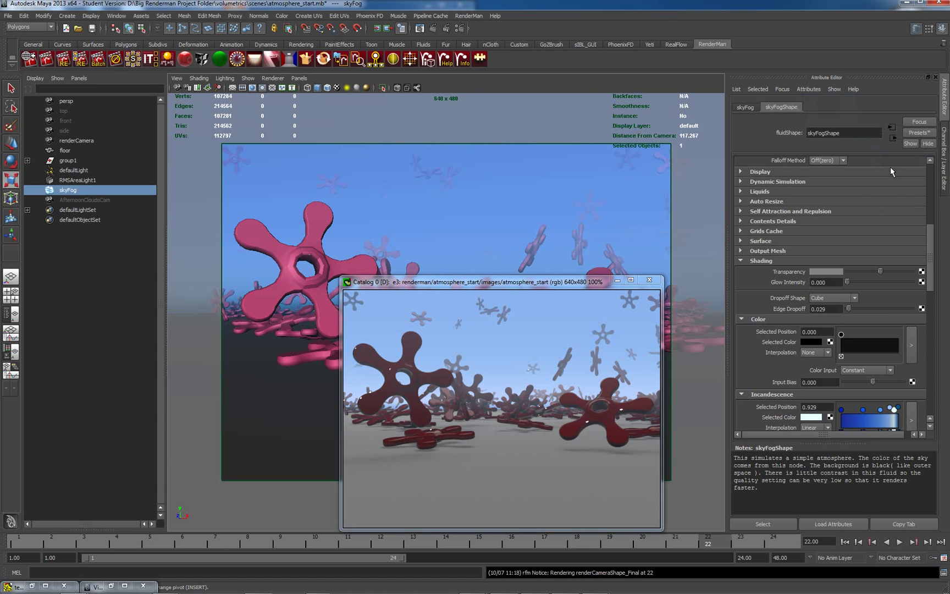
drag(931, 238, 915, 389)
click(740, 424)
drag(933, 389, 932, 409)
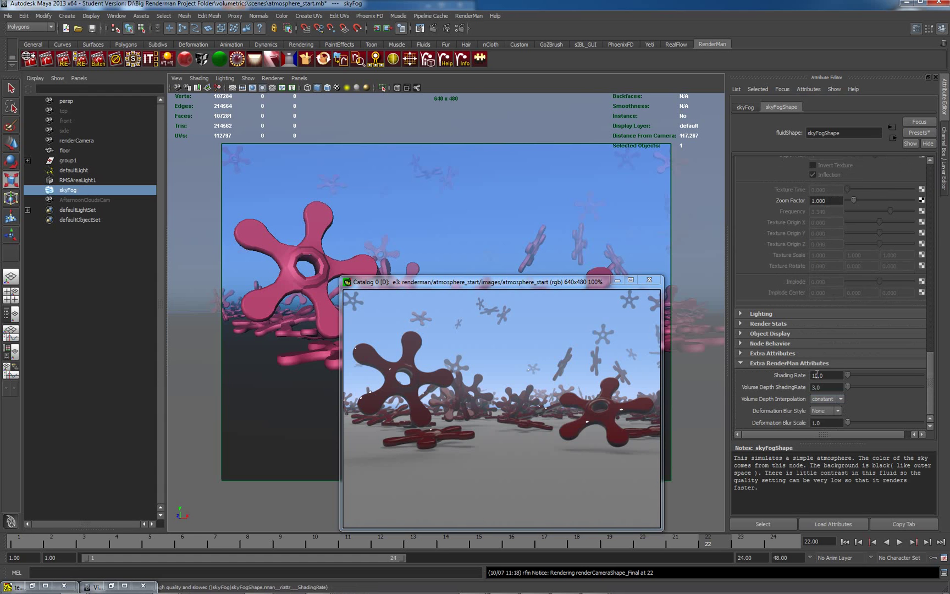
Re-render with the new volume controls, then set Volume Depth Interpolation from constant to smooth.
right_click(482, 354)
click(498, 358)
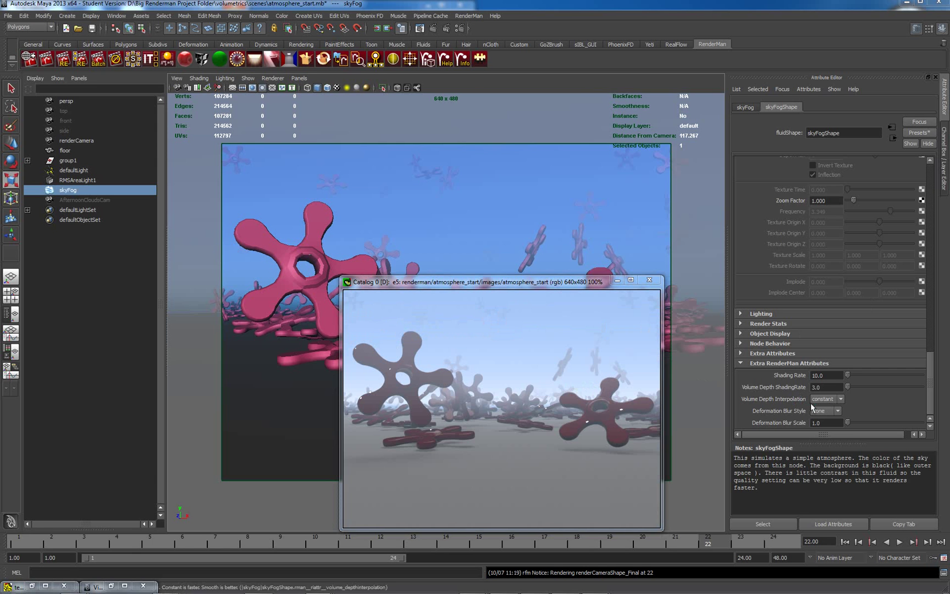
click(844, 400)
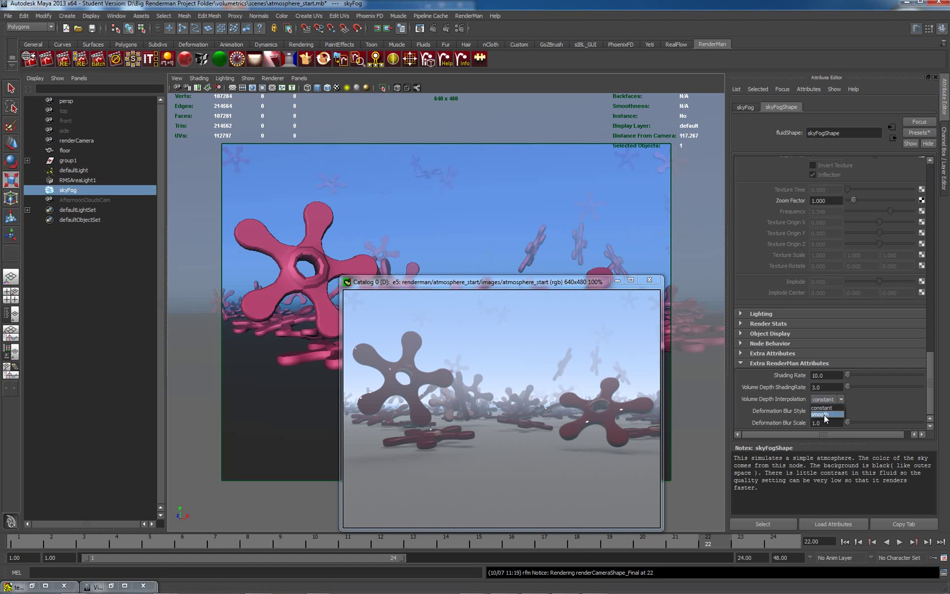
click(824, 415)
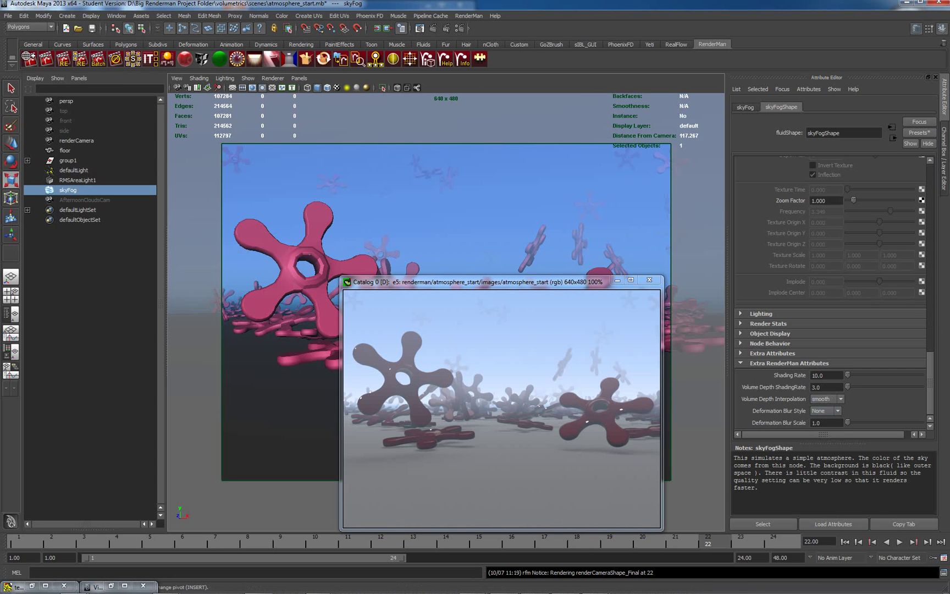
Re-render the scene from the Catalog window using smooth volume depth interpolation.
right_click(533, 340)
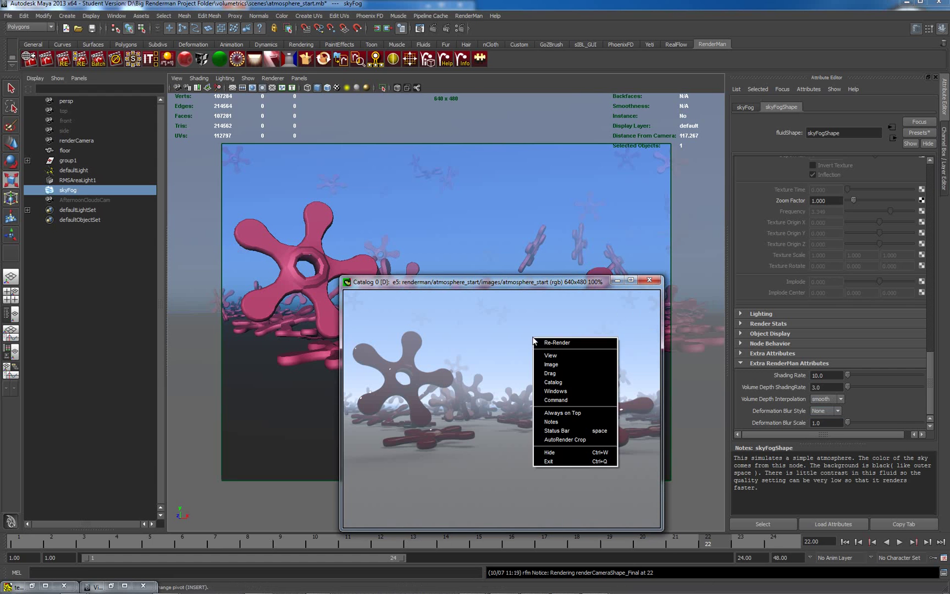
click(556, 343)
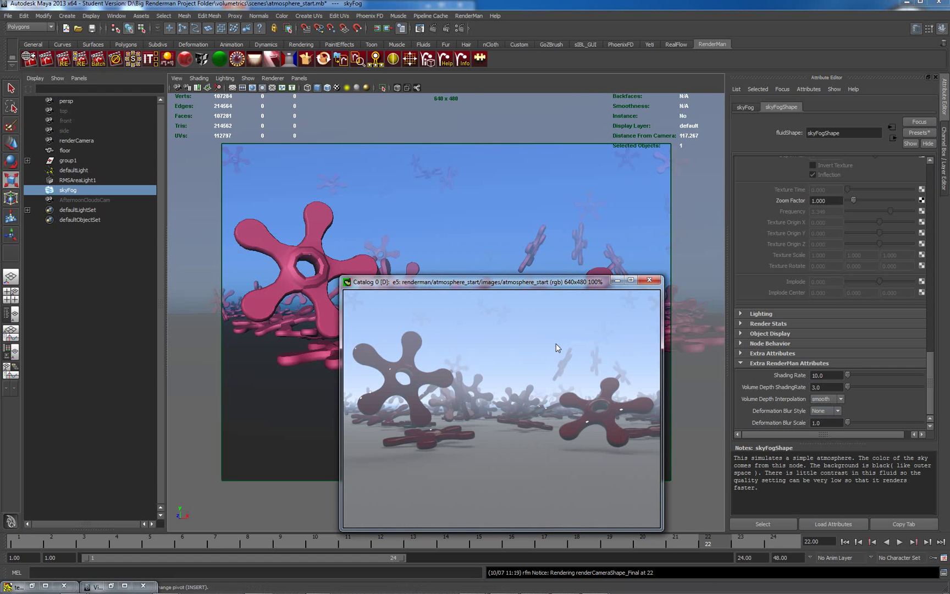